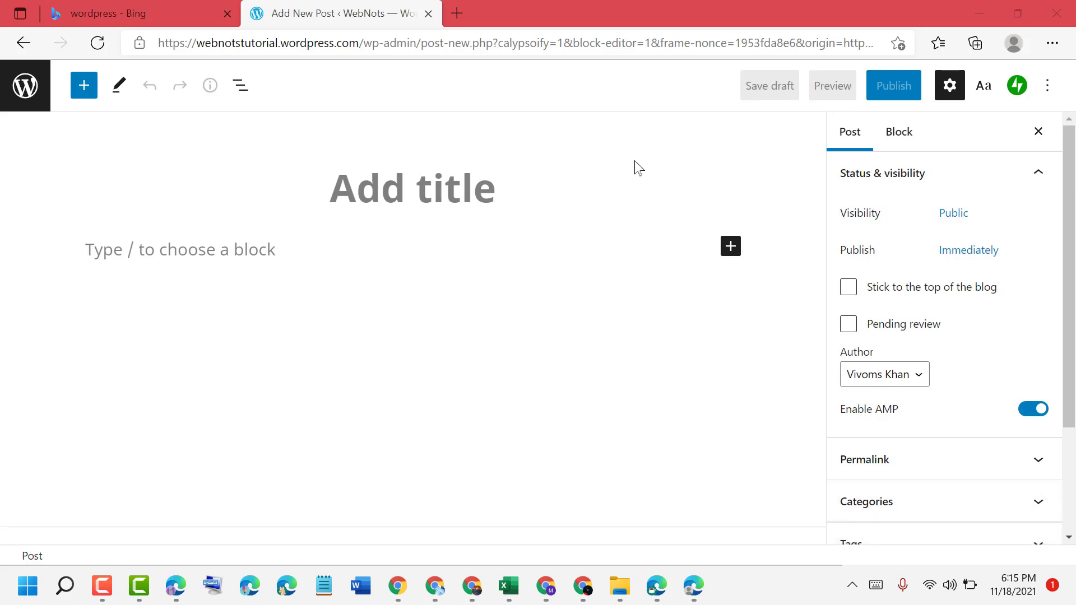
- Search the web for wordpress in a new browser tab and open the WordPress.com site from the results
click(466, 11)
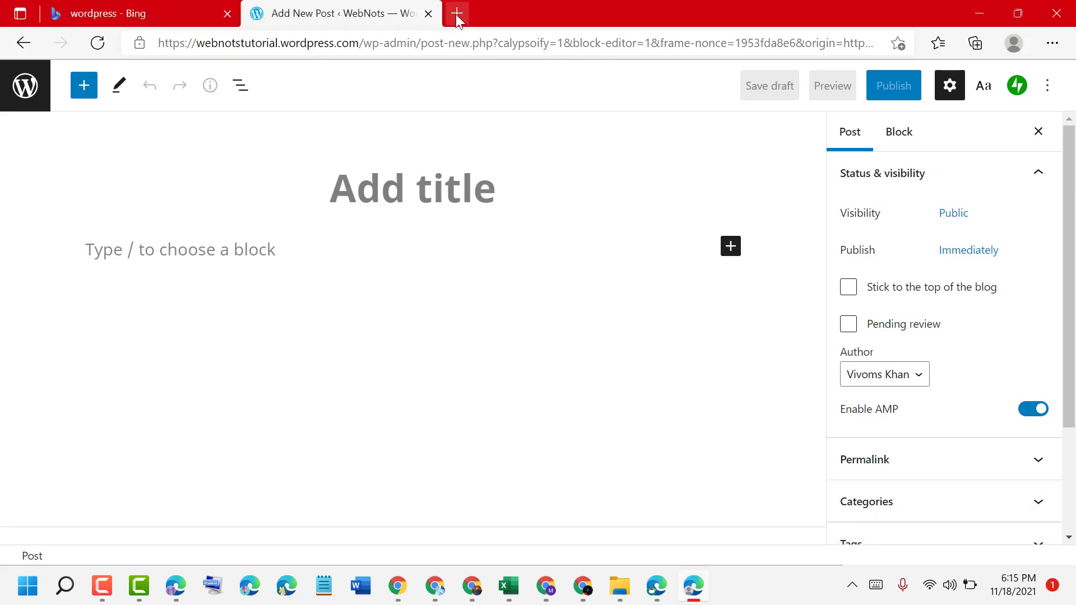
click(457, 16)
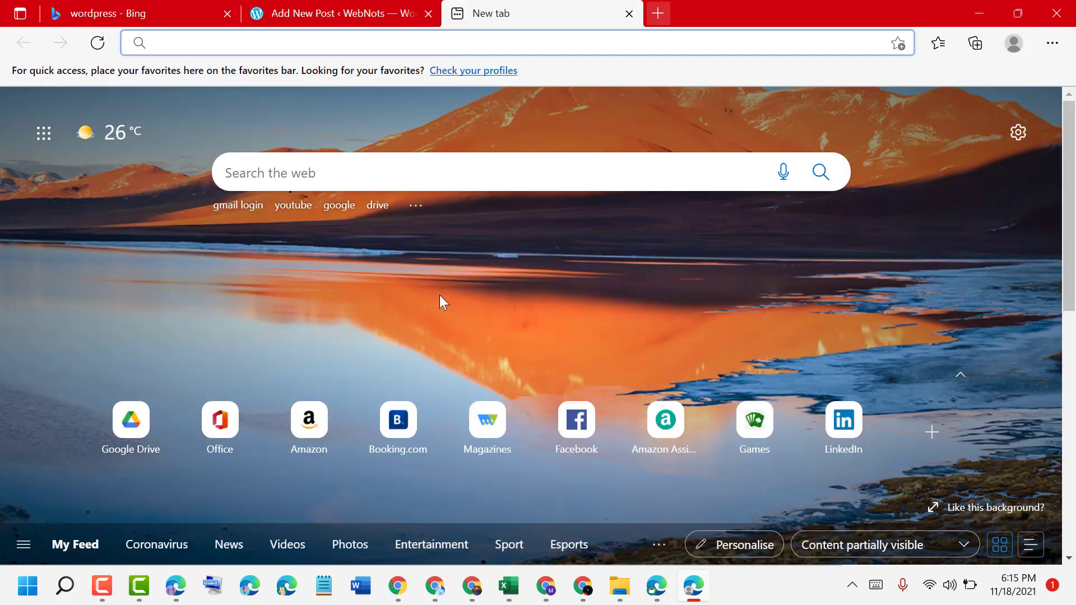
text(w)
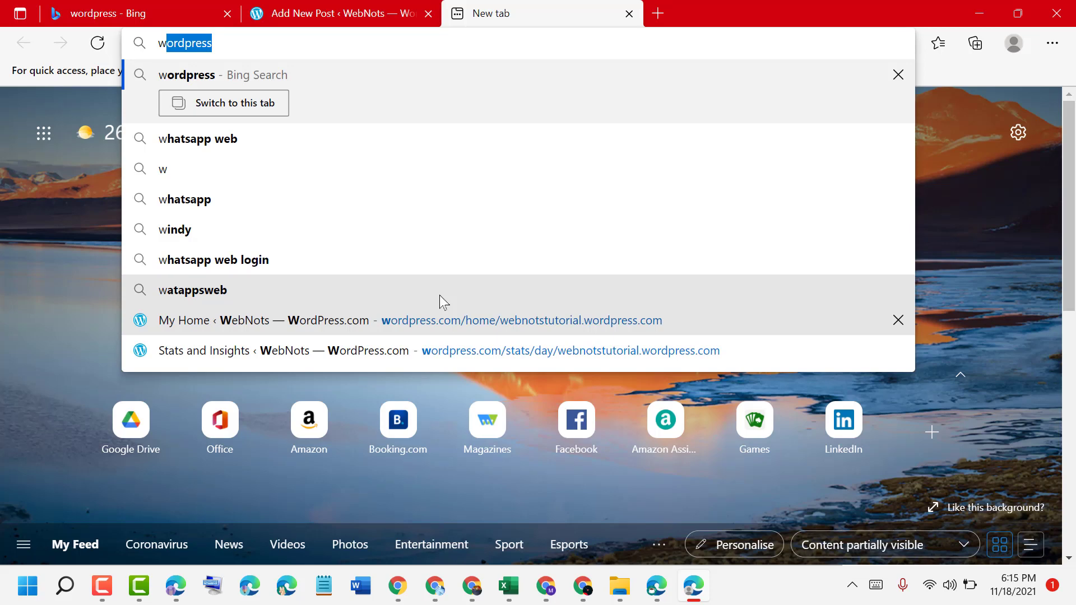
key(Return)
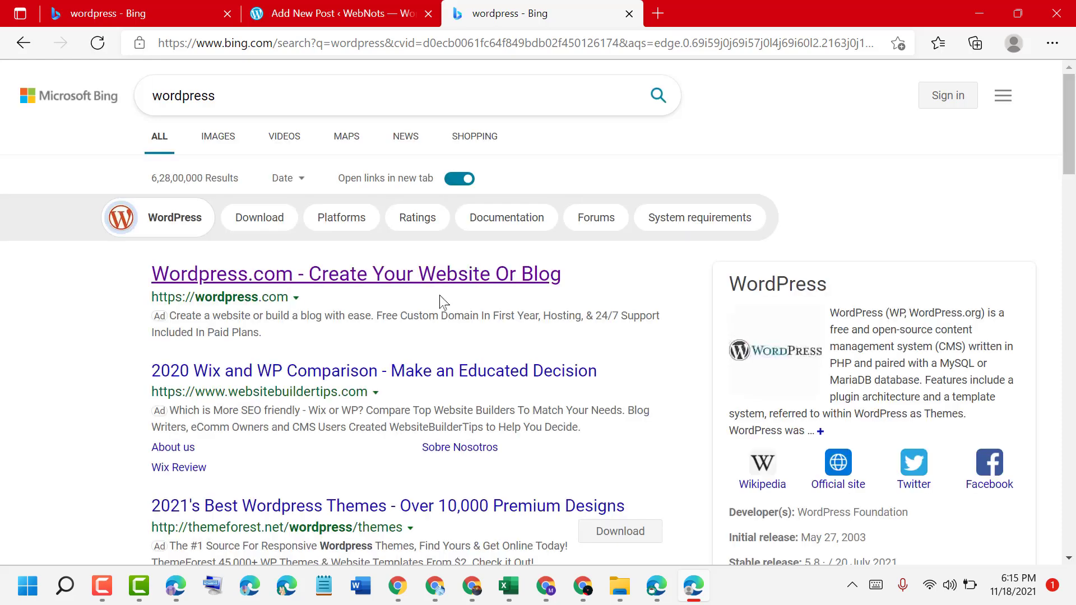
click(281, 287)
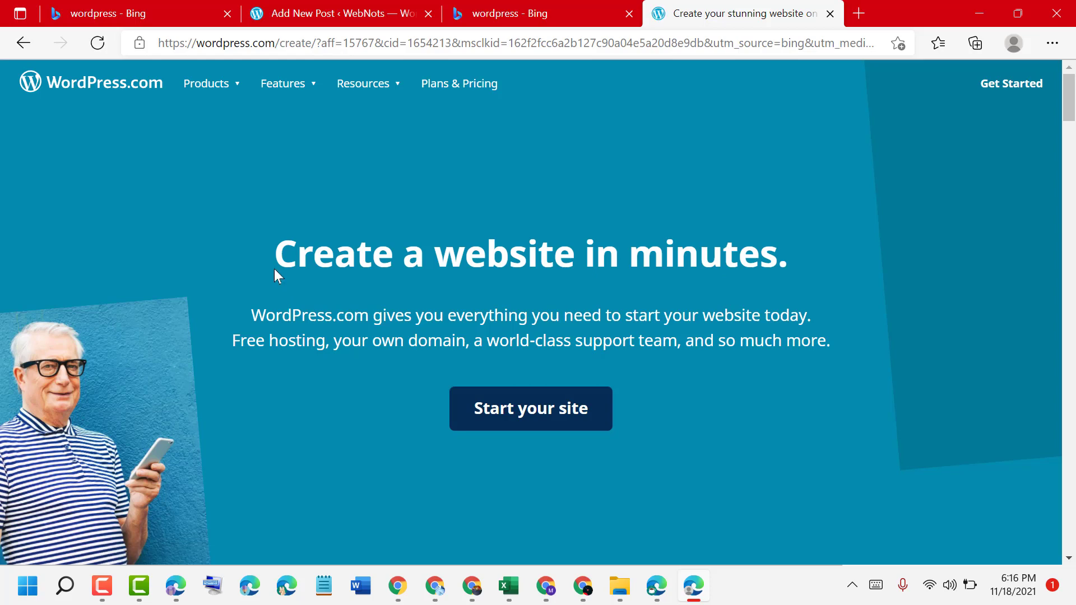
- Go to the WebNots site's My Home dashboard, skipping new-site creation, and start a new post
click(998, 91)
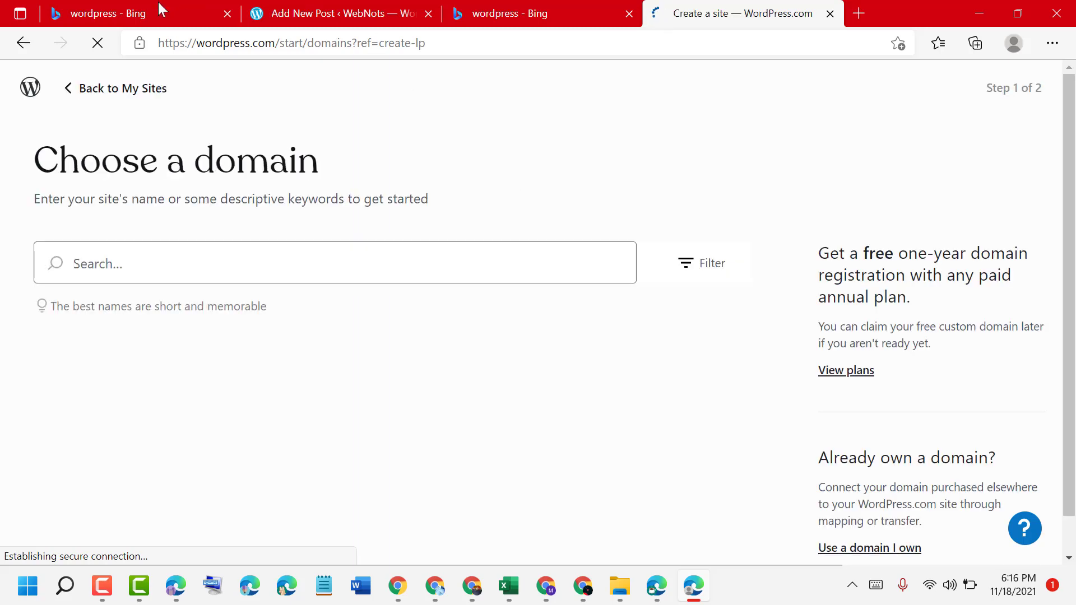
click(110, 97)
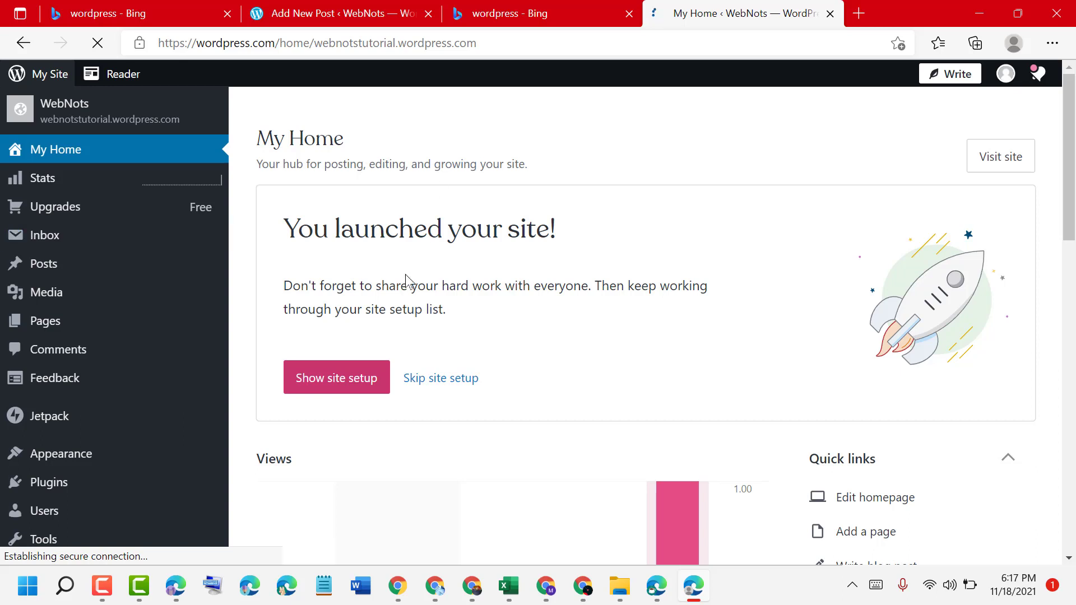
mouse_move(61, 278)
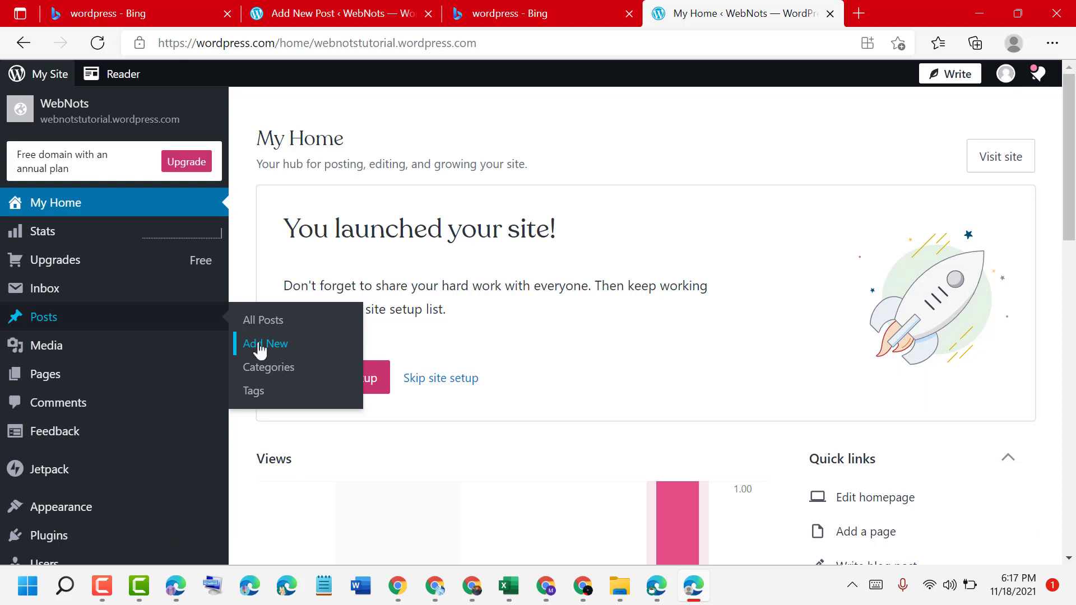
click(260, 344)
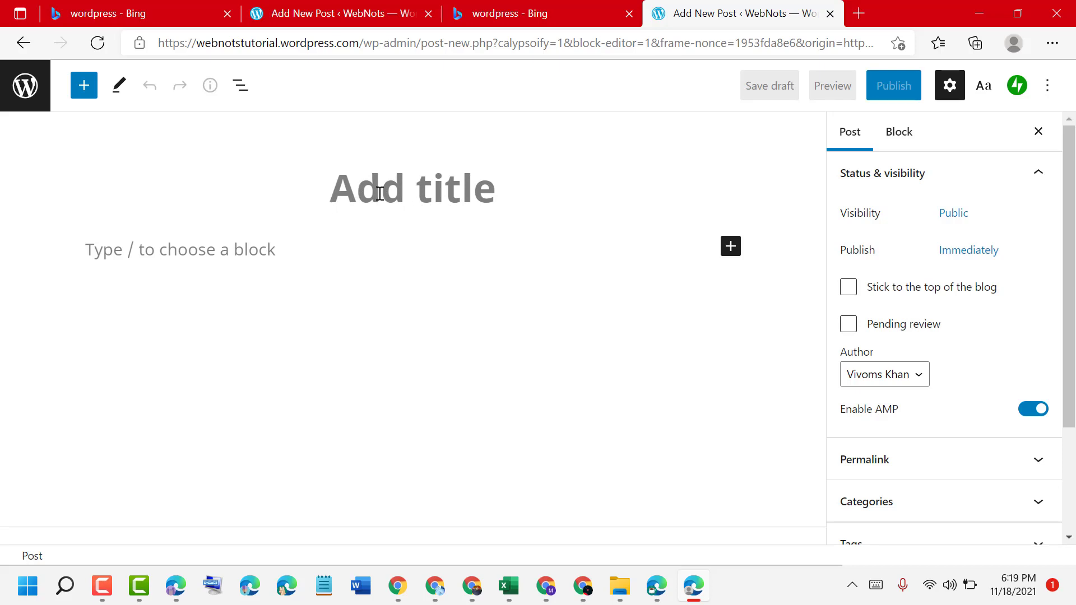
- Title the post "How To Create a New Post"
text(H)
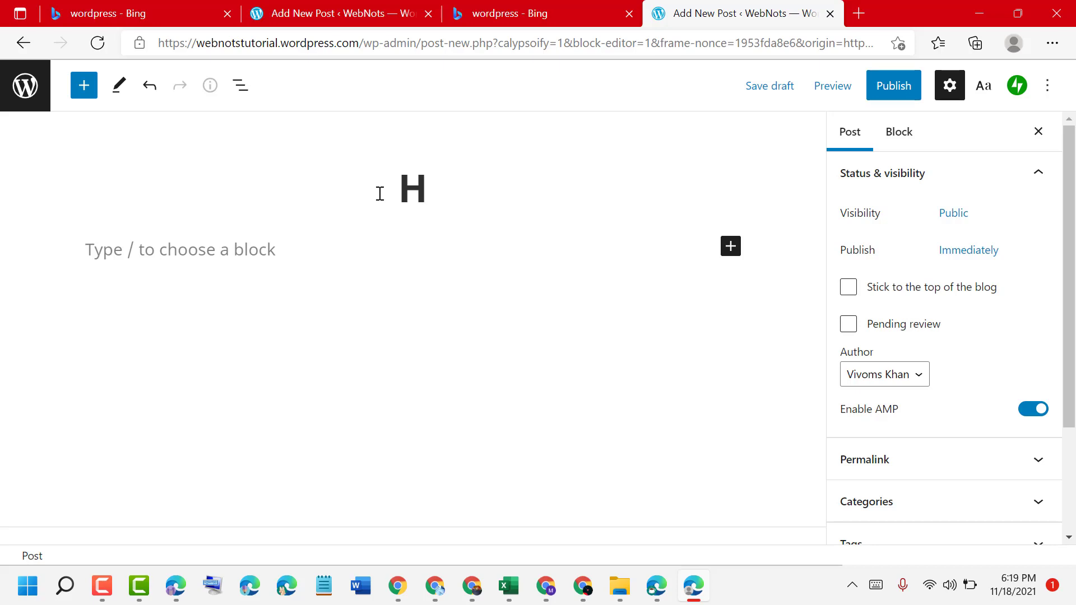
text(ow)
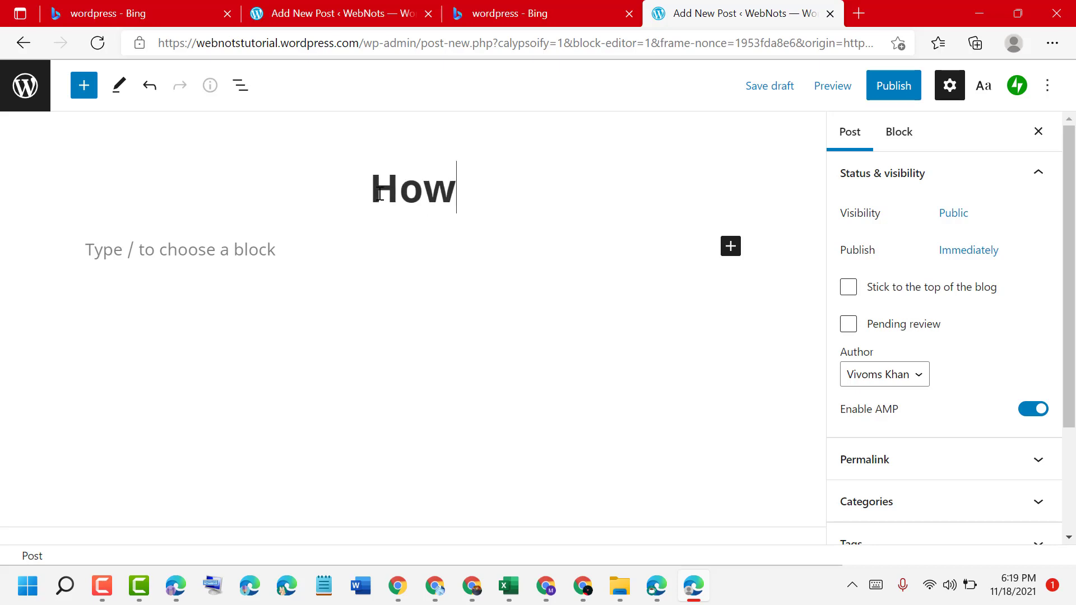
text( To)
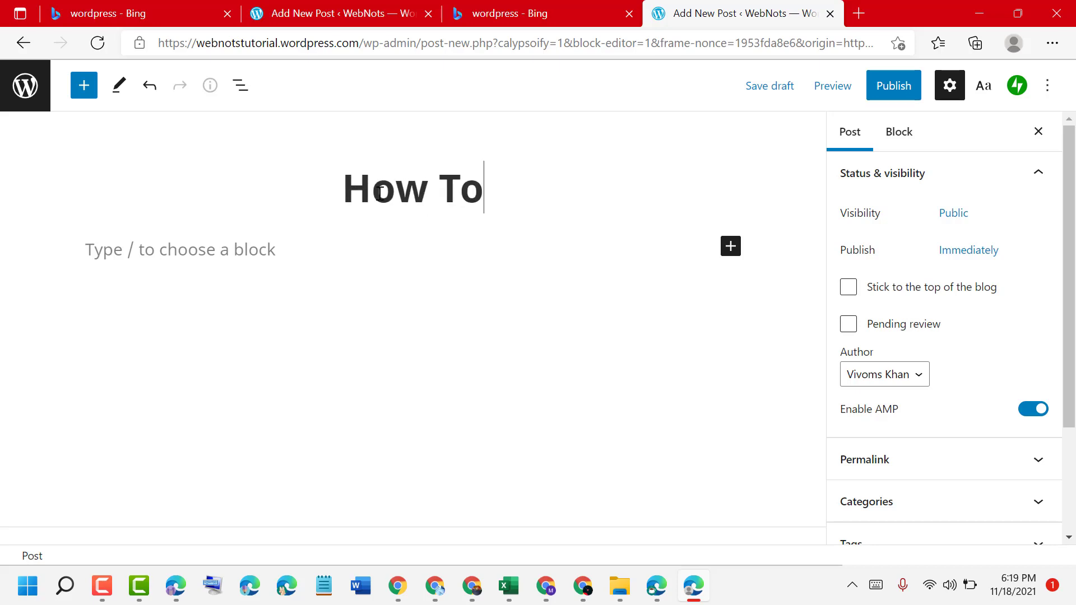
text( Ct)
key(BackSpace)
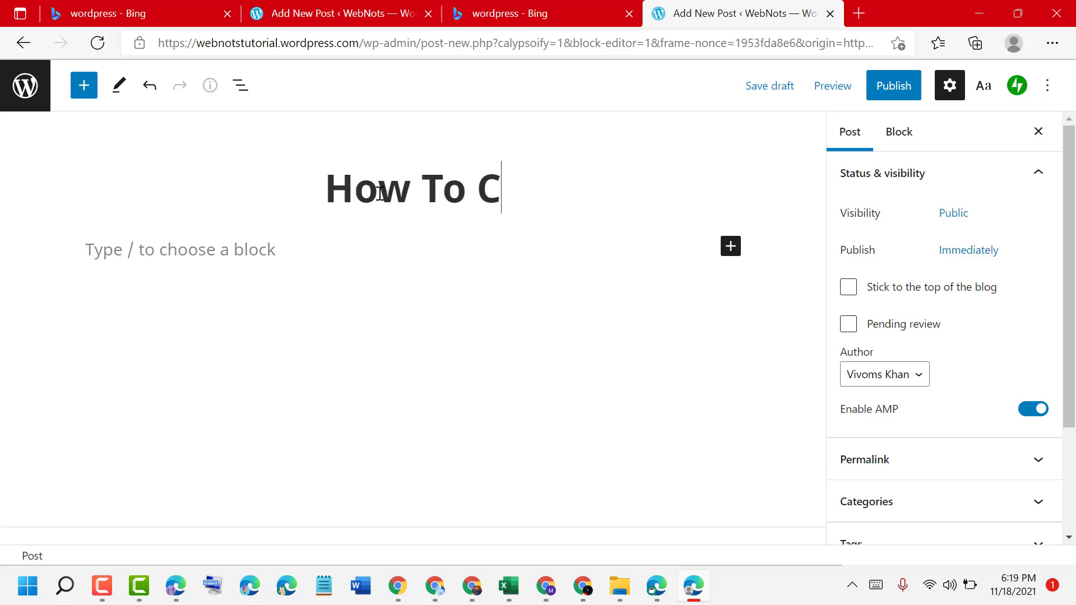
text(reate )
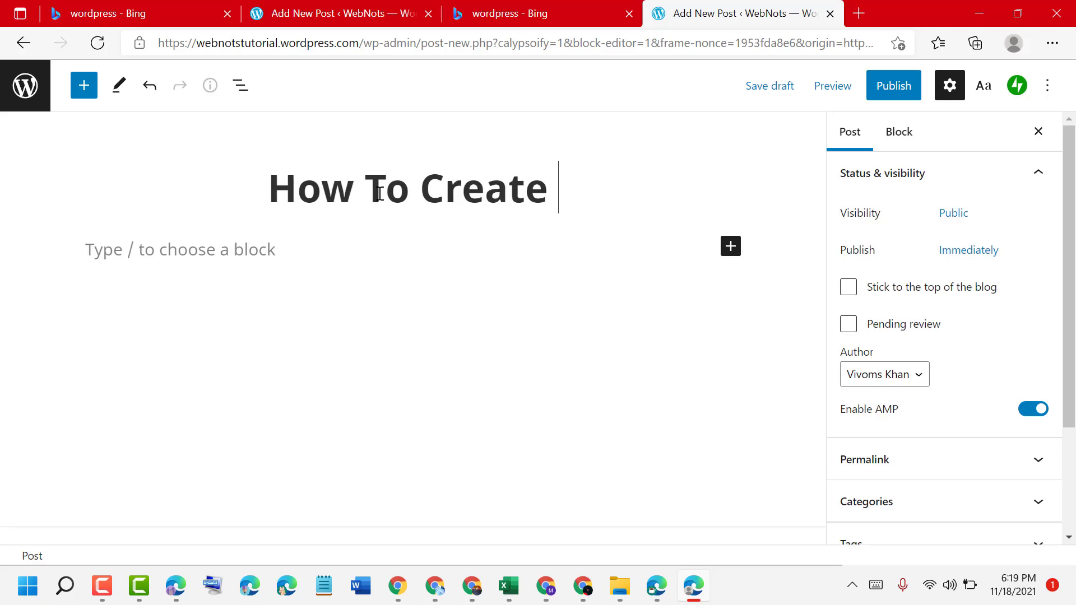
text(a N)
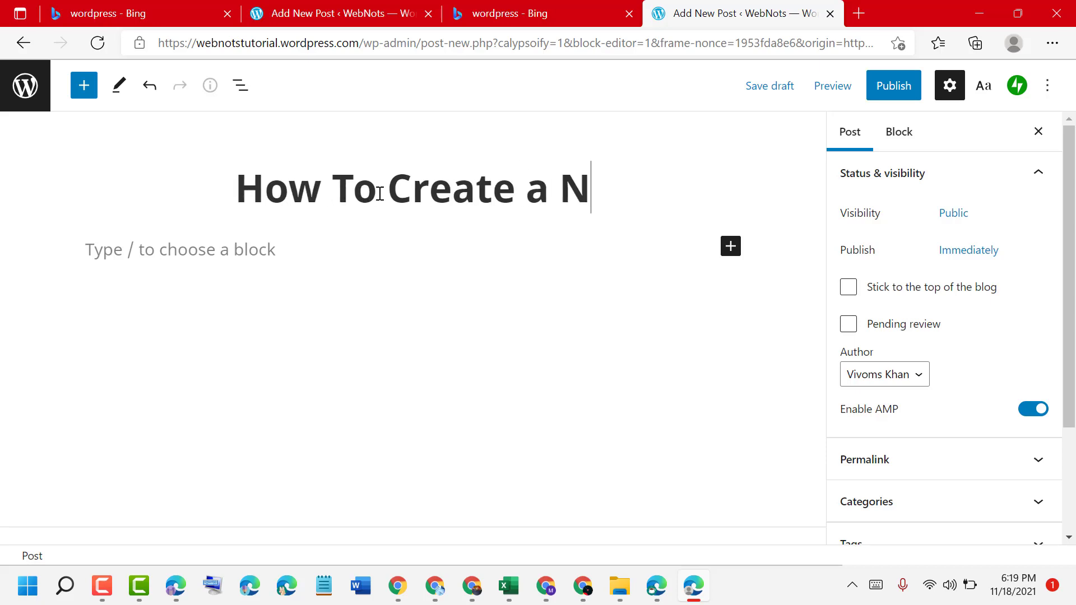
text(ew Post)
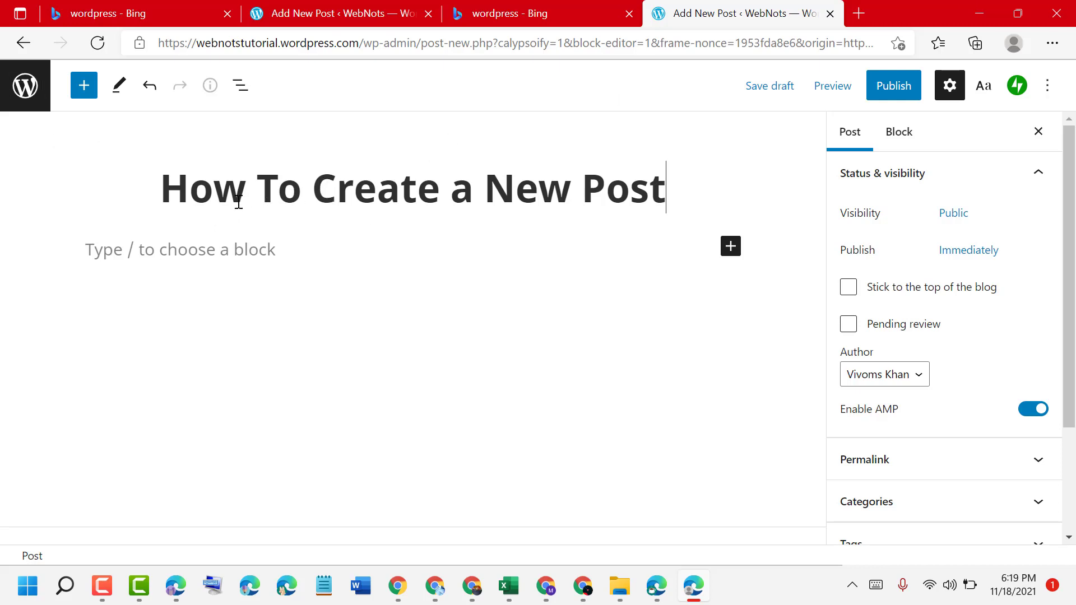
drag(163, 178, 670, 183)
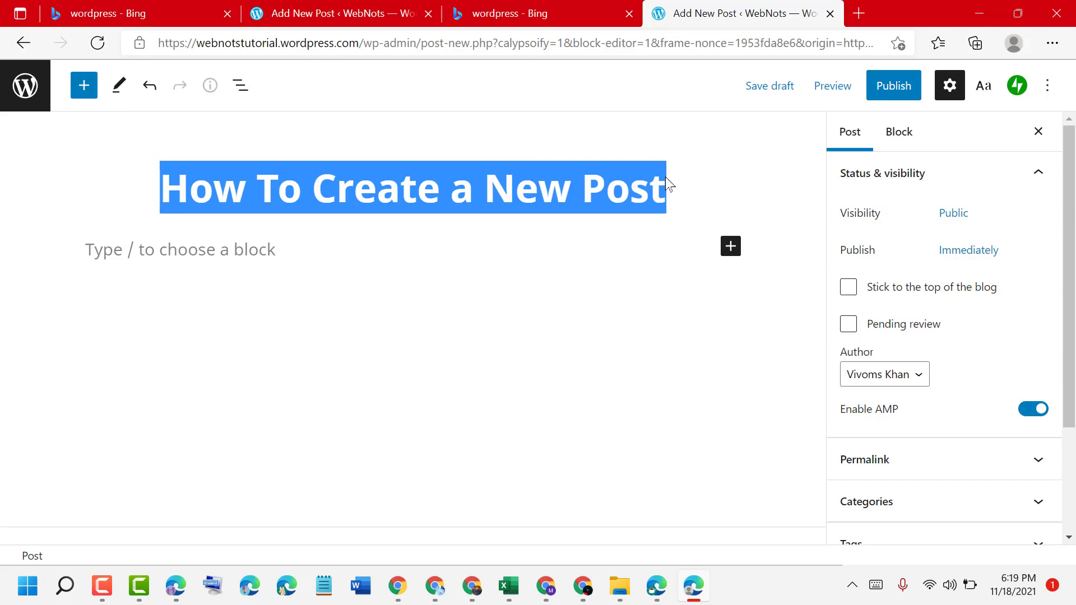
right_click(635, 188)
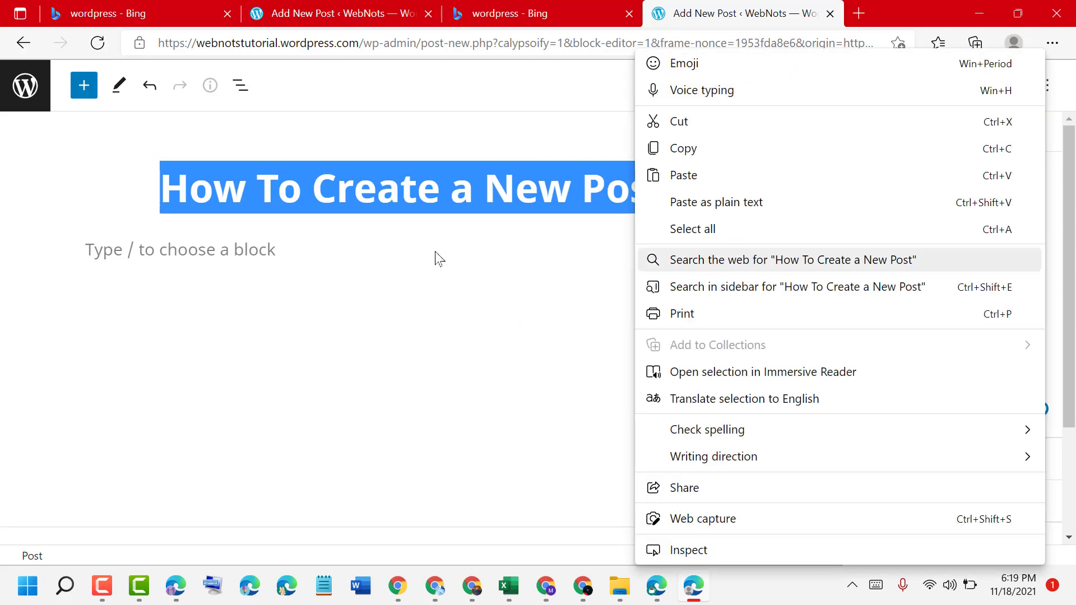
key(Escape)
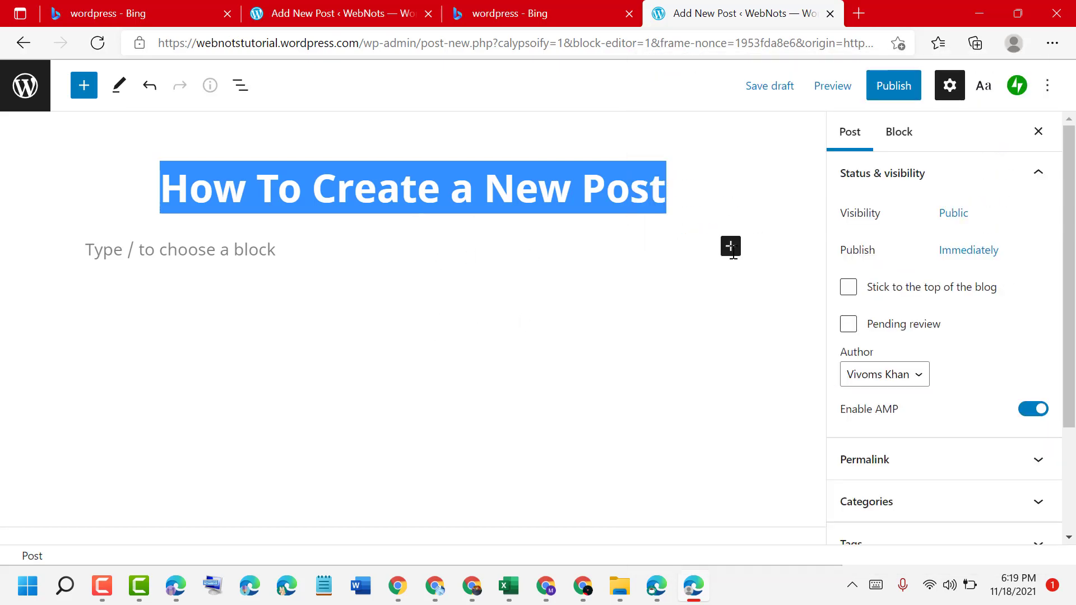
- Browse the full block library and examine the available text and media blocks, including the Heading and List previews
click(245, 250)
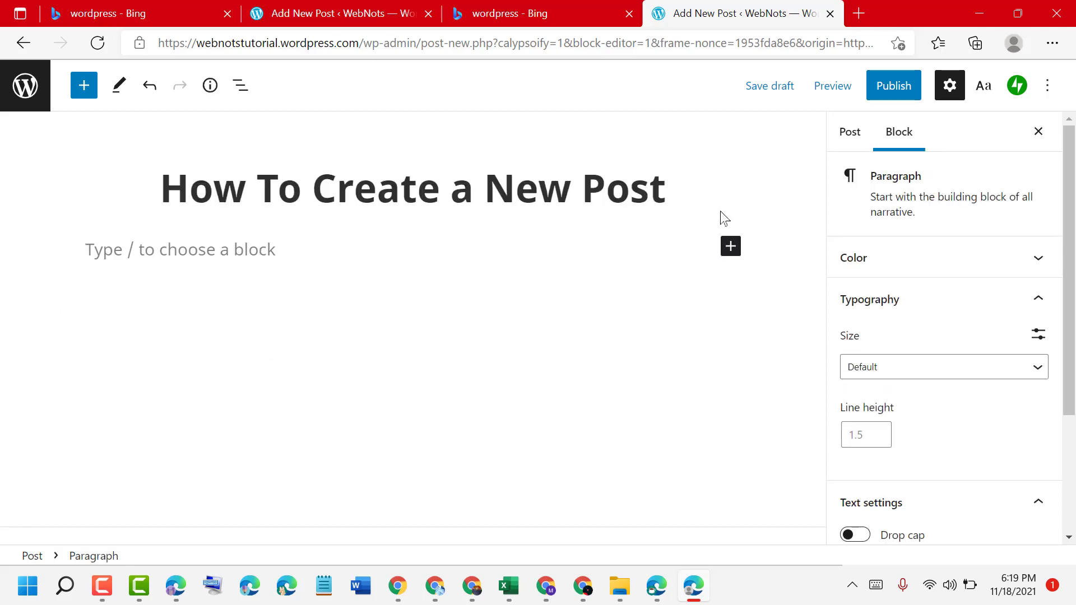
click(728, 249)
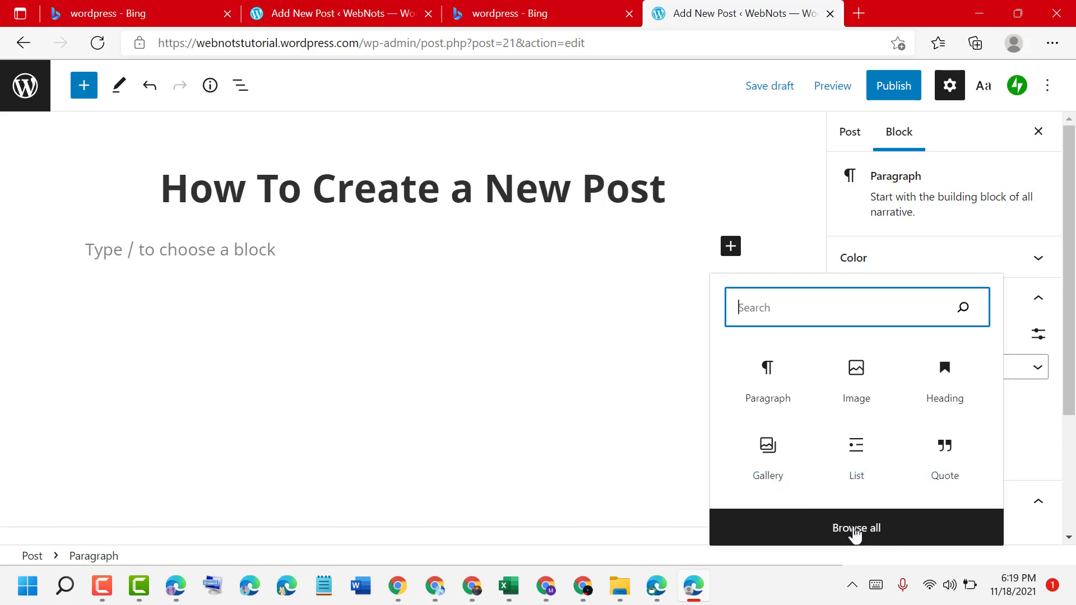
click(853, 534)
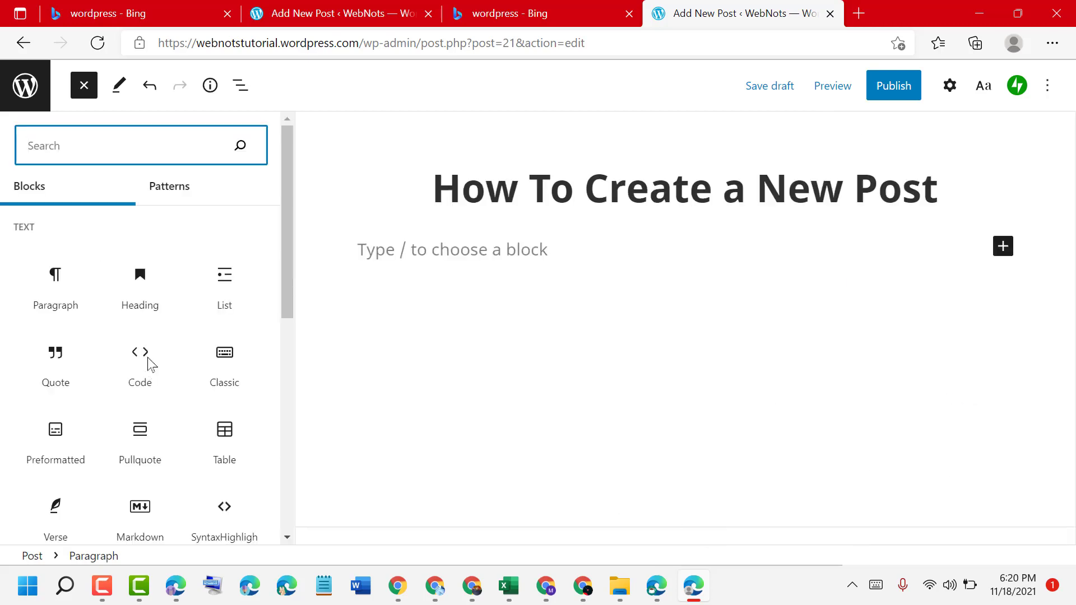
scroll(171, 342, down, 8)
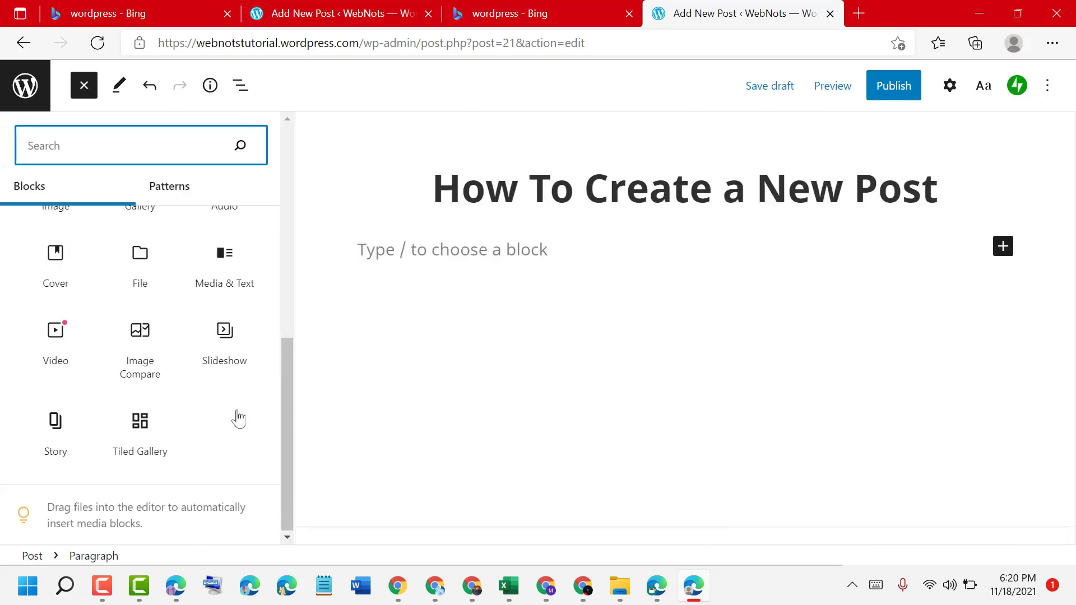
scroll(235, 415, up, 3)
scroll(235, 415, up, 5)
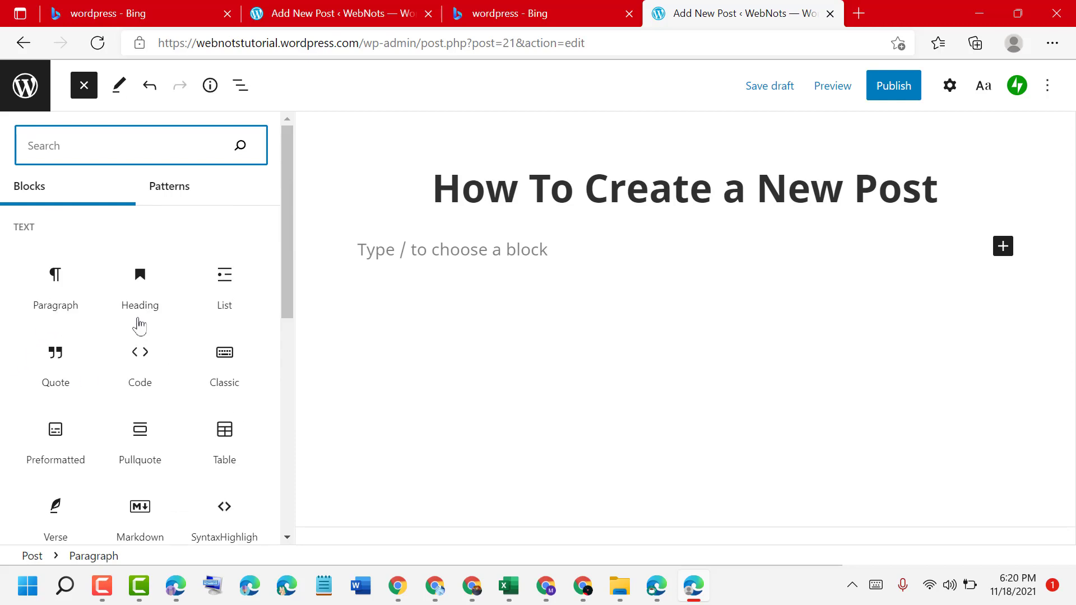
mouse_move(139, 325)
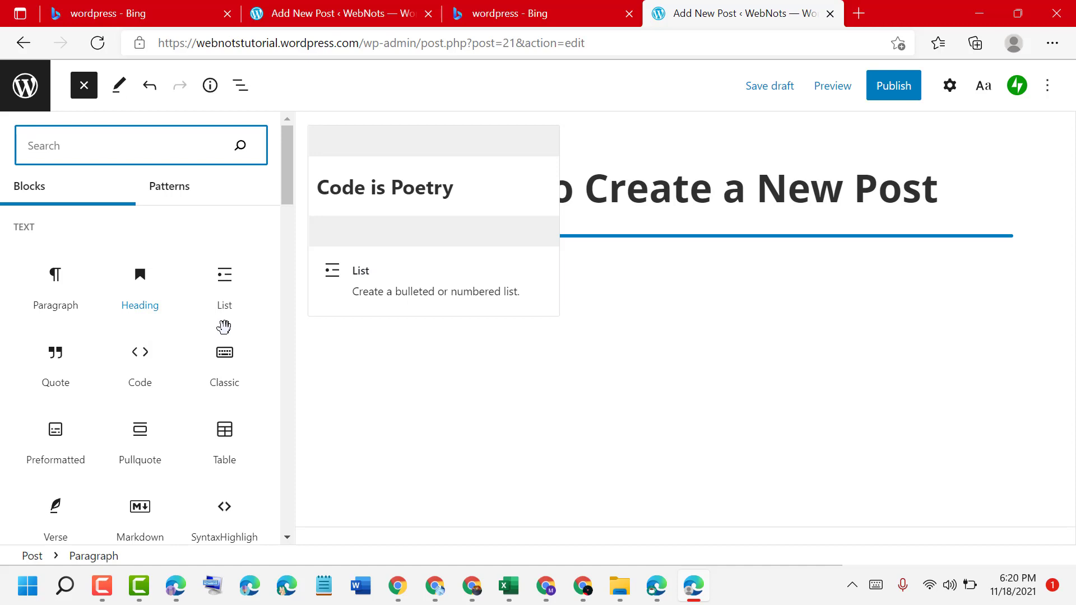
mouse_move(224, 326)
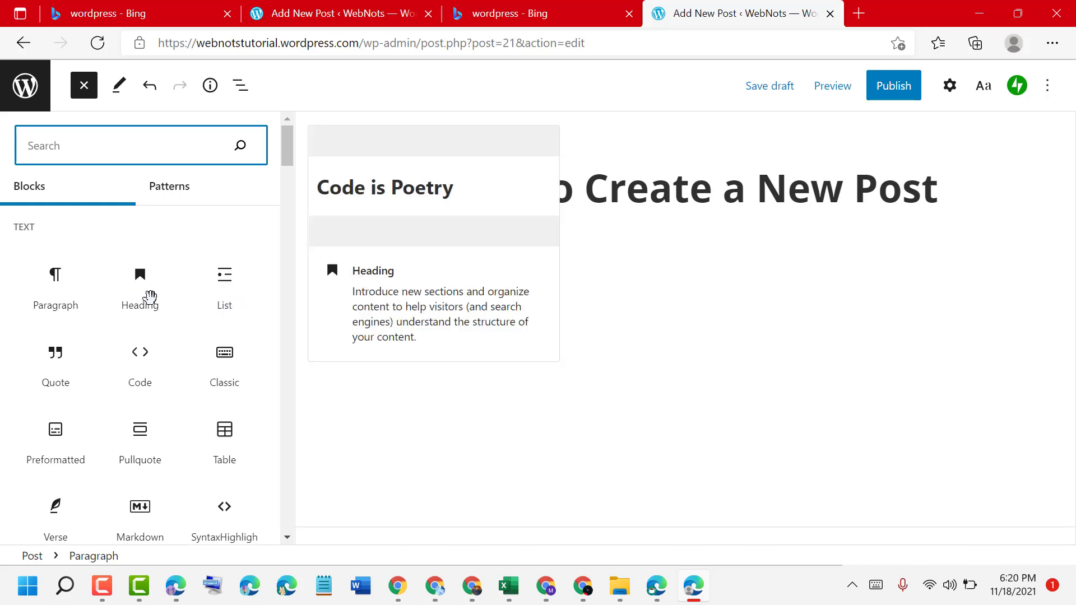
mouse_move(242, 286)
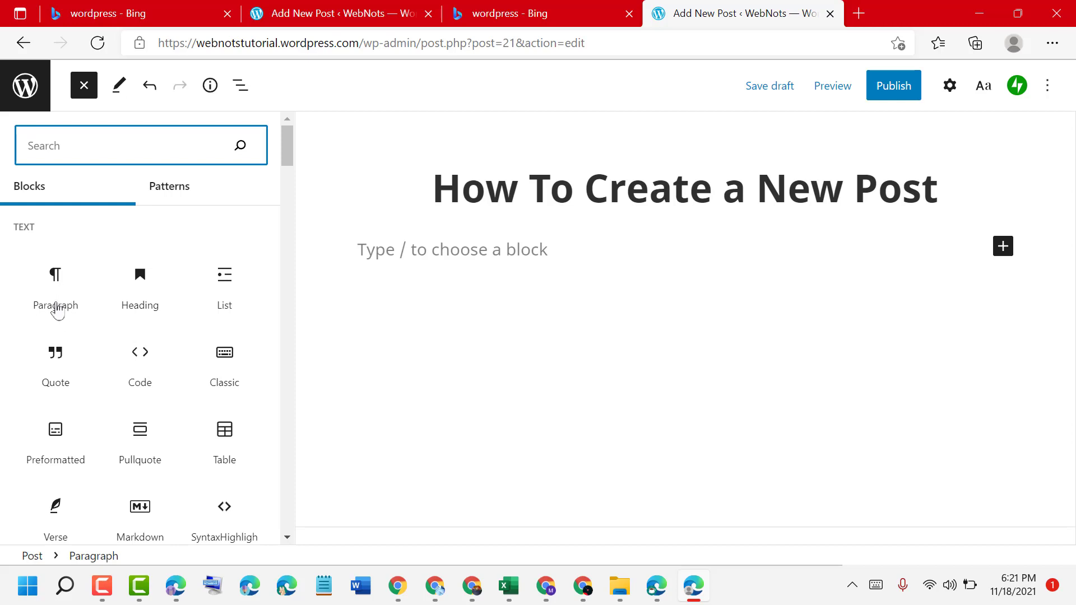
- Add a Paragraph block below the post title containing the text "fjkfkh"
click(55, 306)
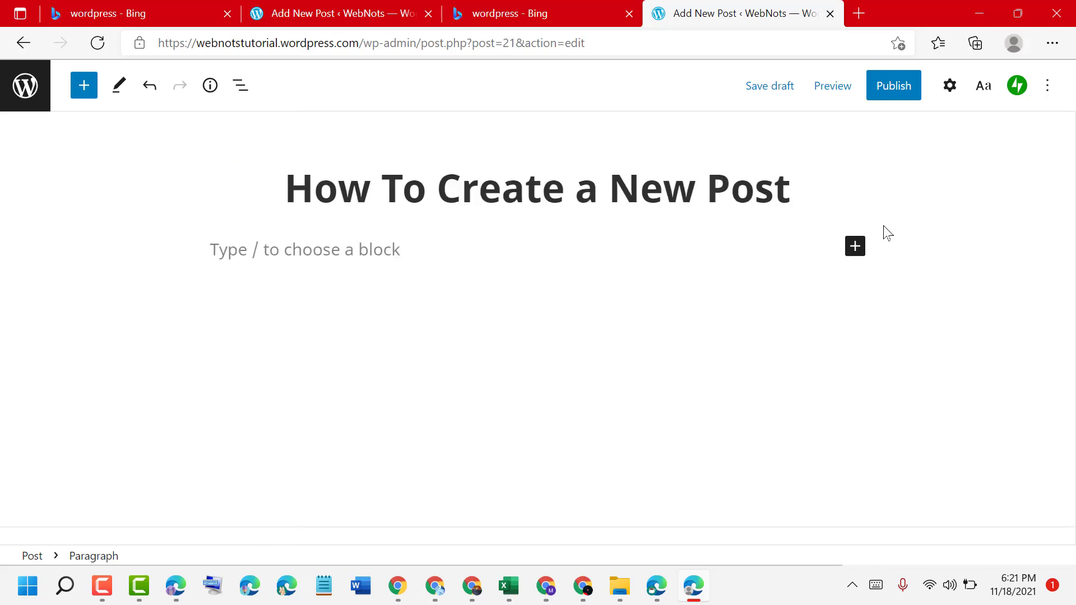
click(855, 253)
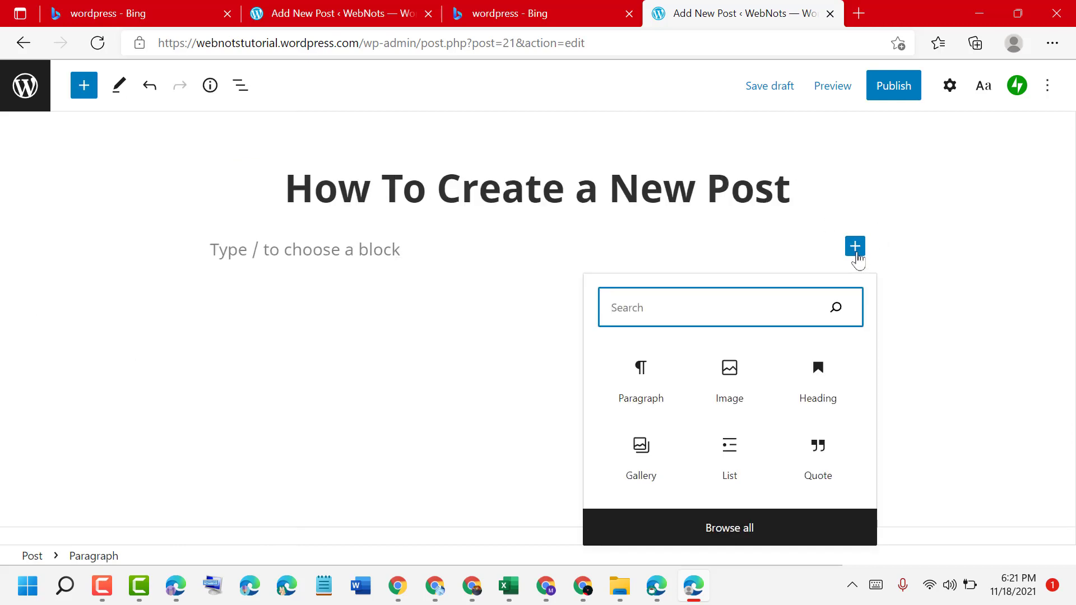
click(636, 409)
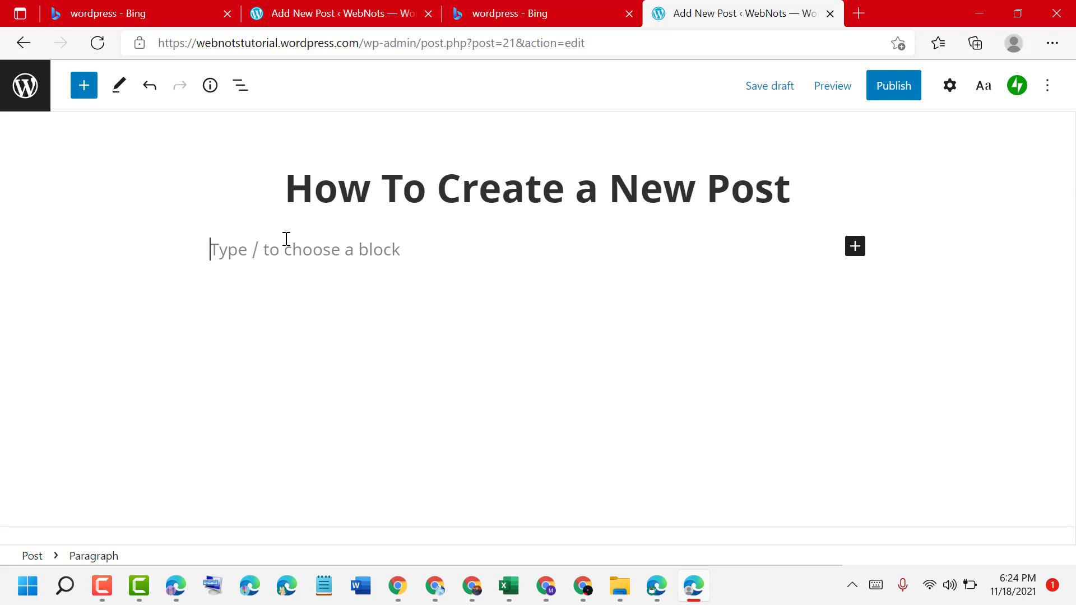
text(fjkfkh)
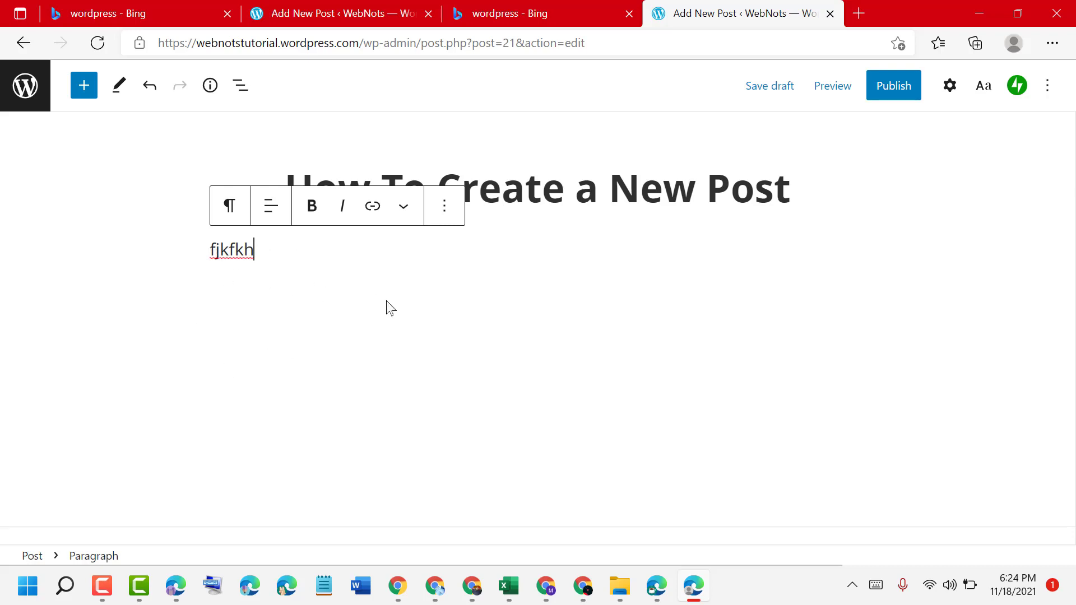
- Insert an Image block below the "fjkfkh" paragraph
key(Return)
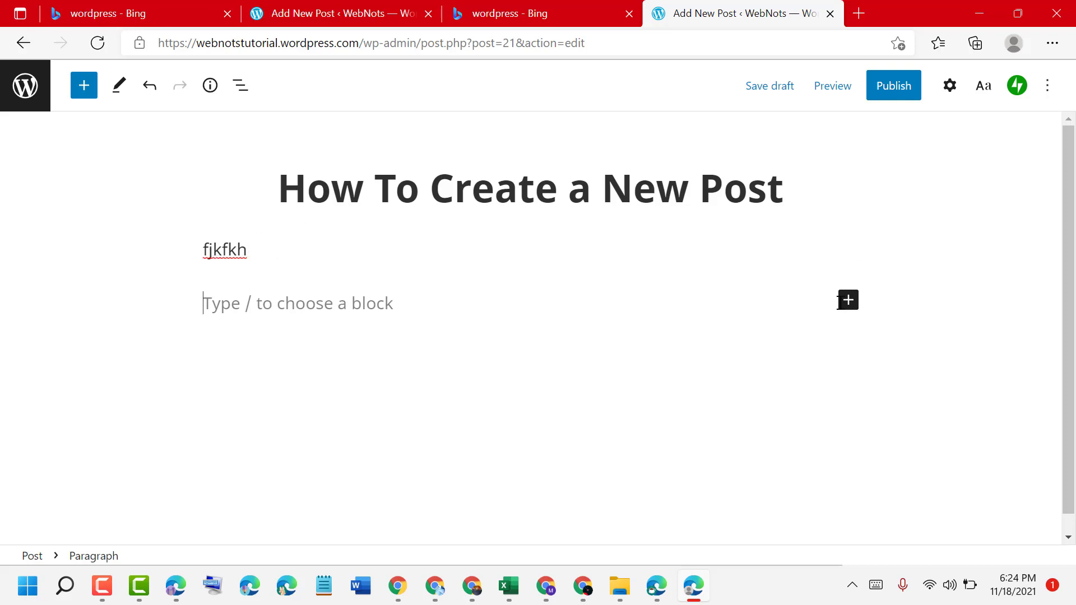
click(847, 302)
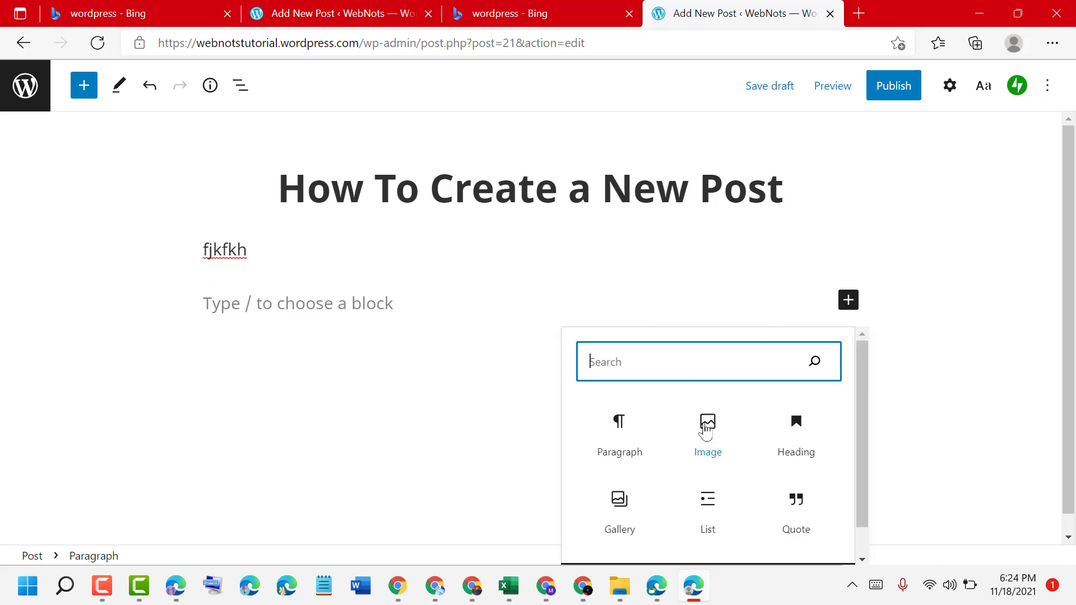
click(710, 431)
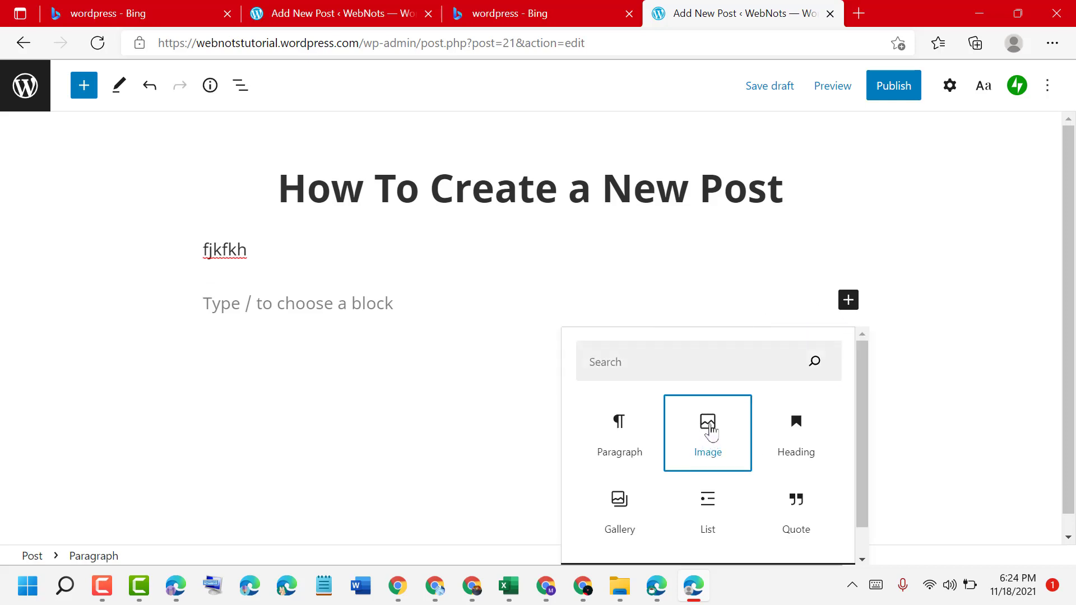
click(711, 432)
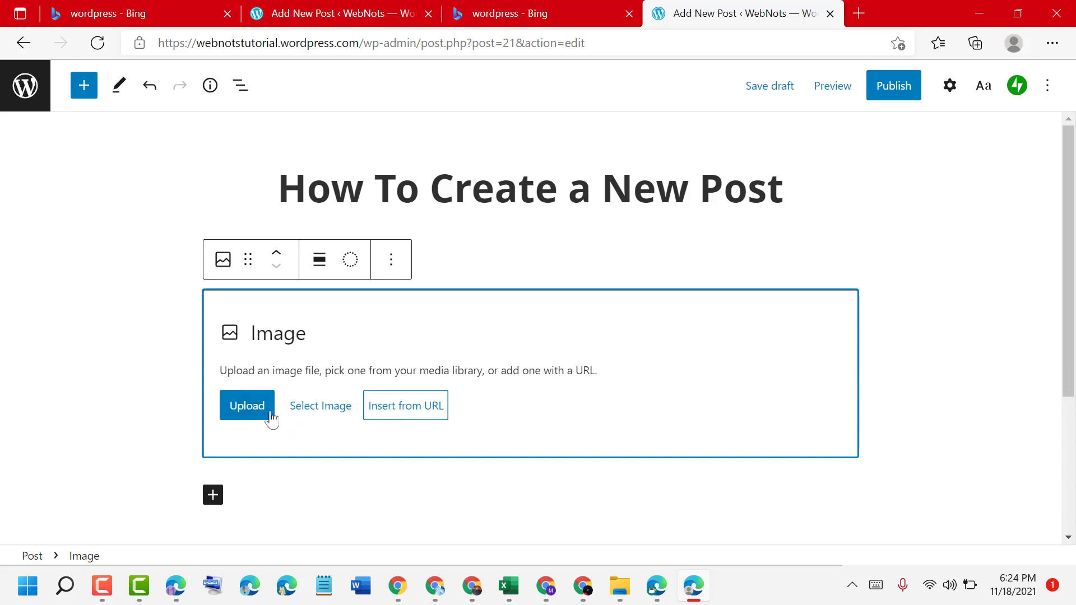
- Upload the photo of the narrow yellow street from the Downloads folder into the Image block
click(250, 409)
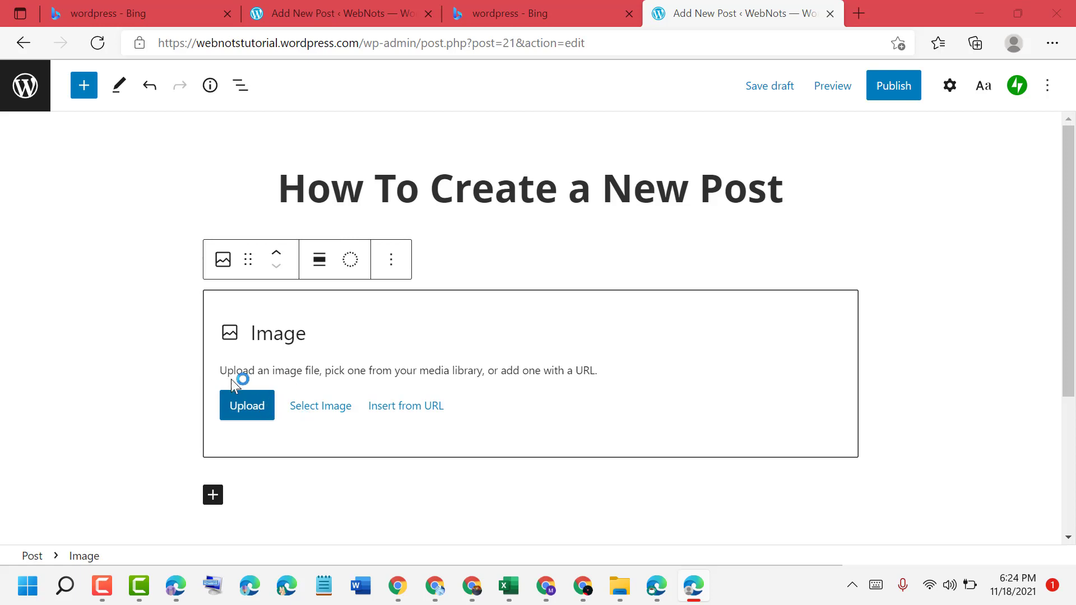
click(260, 418)
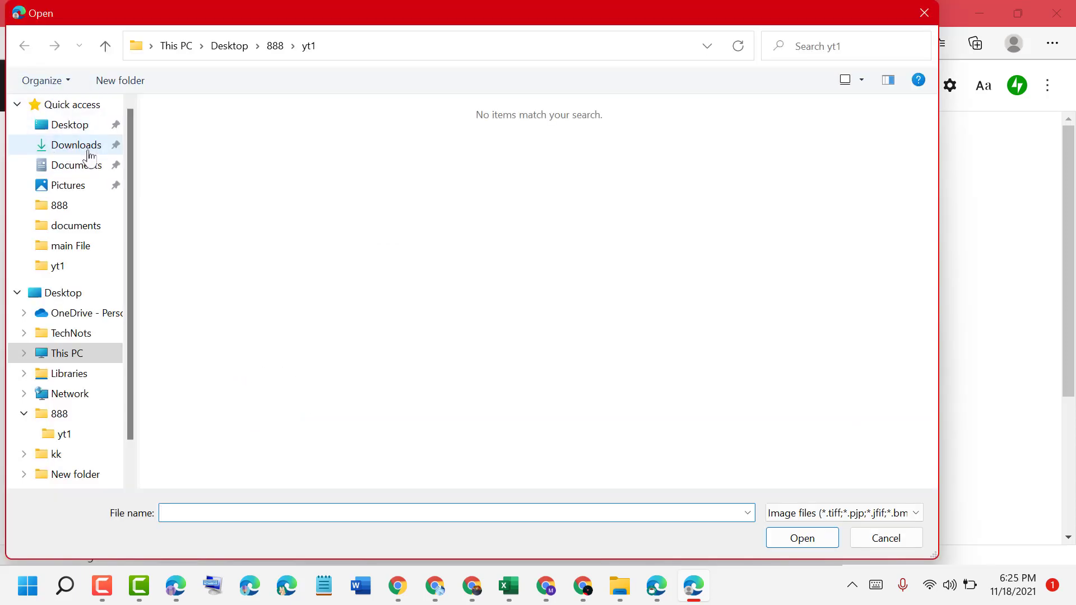
click(88, 154)
double_click(549, 426)
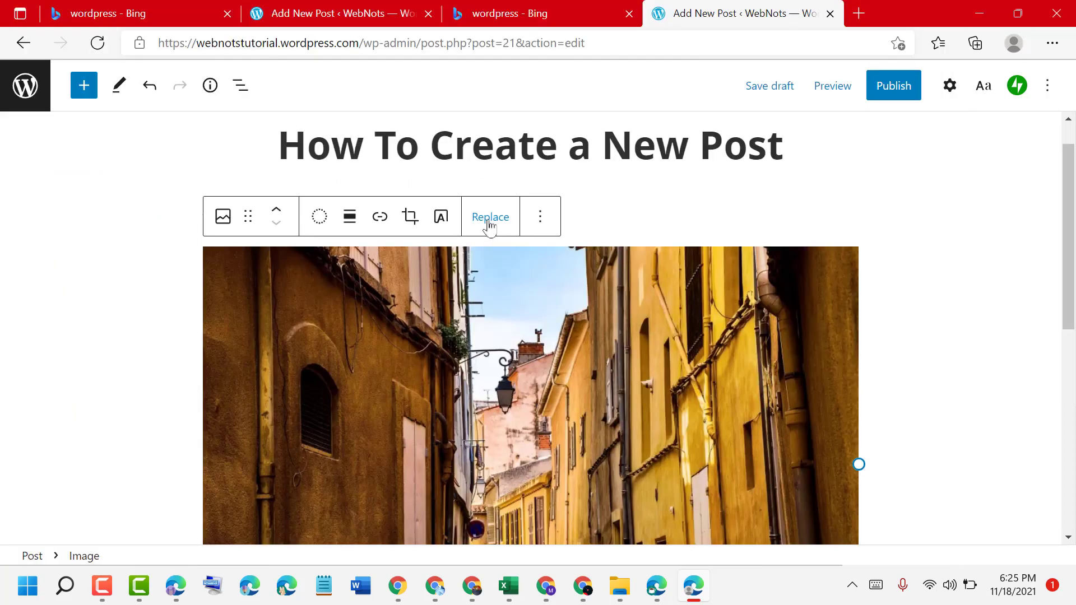
click(412, 224)
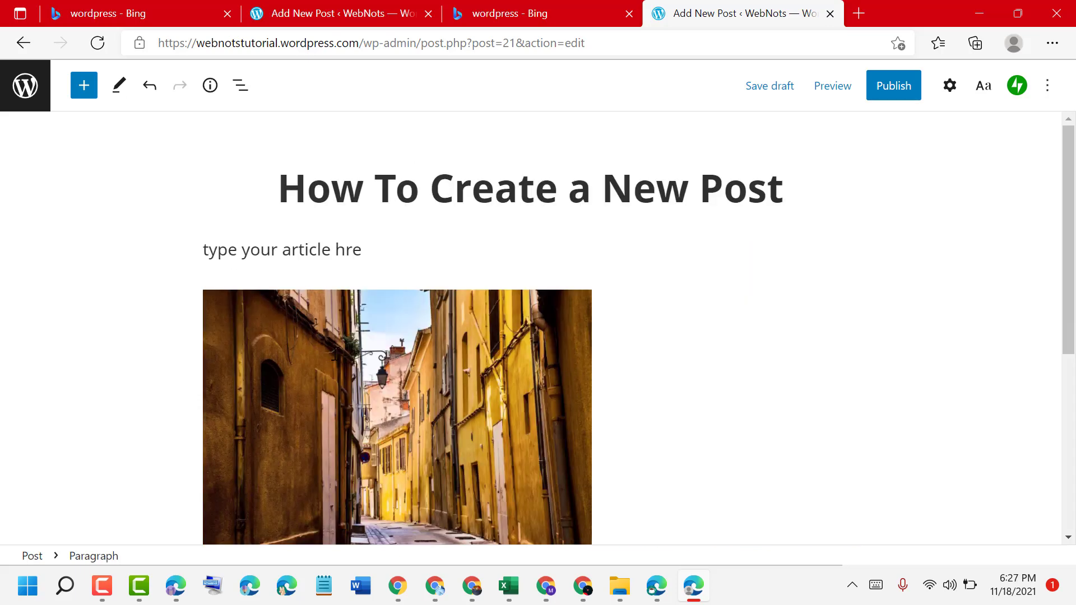
- Add a bulleted List block below the captioned image with the items a, b, c and d
scroll(307, 398, down, 5)
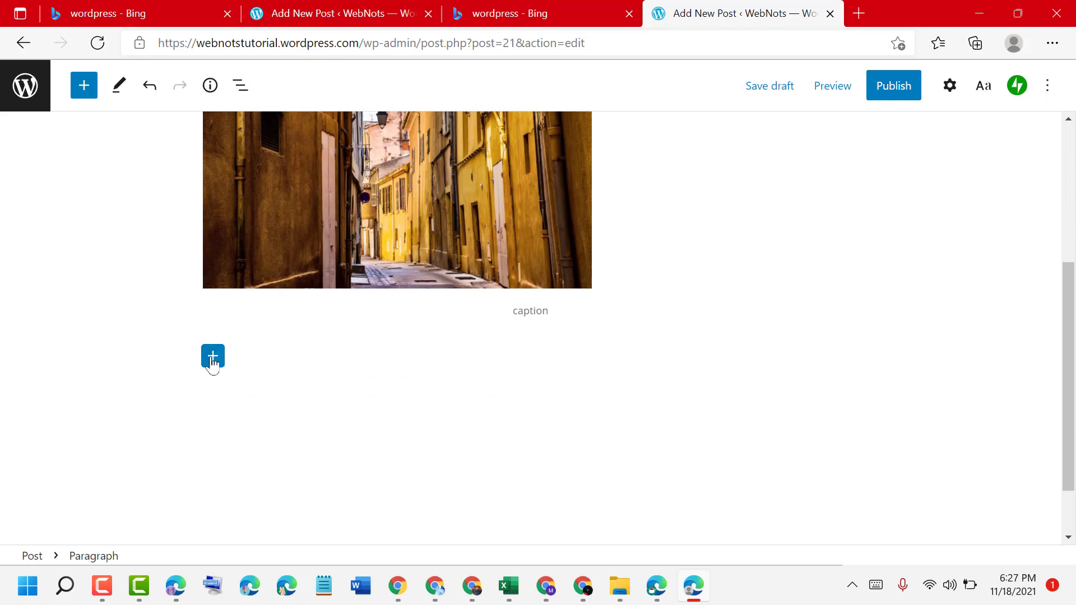
click(213, 358)
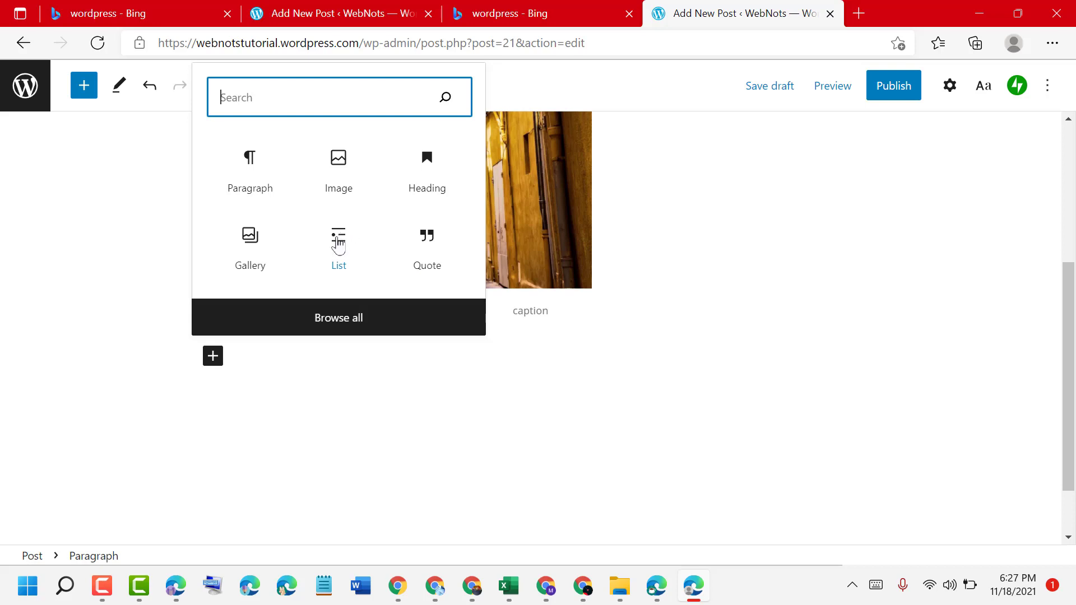
click(338, 245)
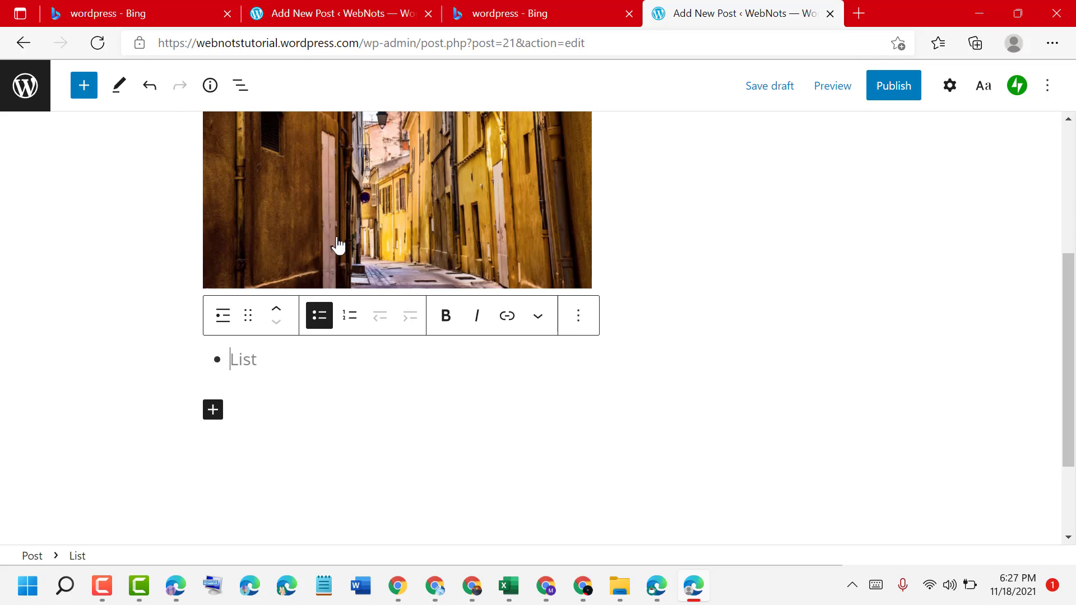
text(a)
key(Return)
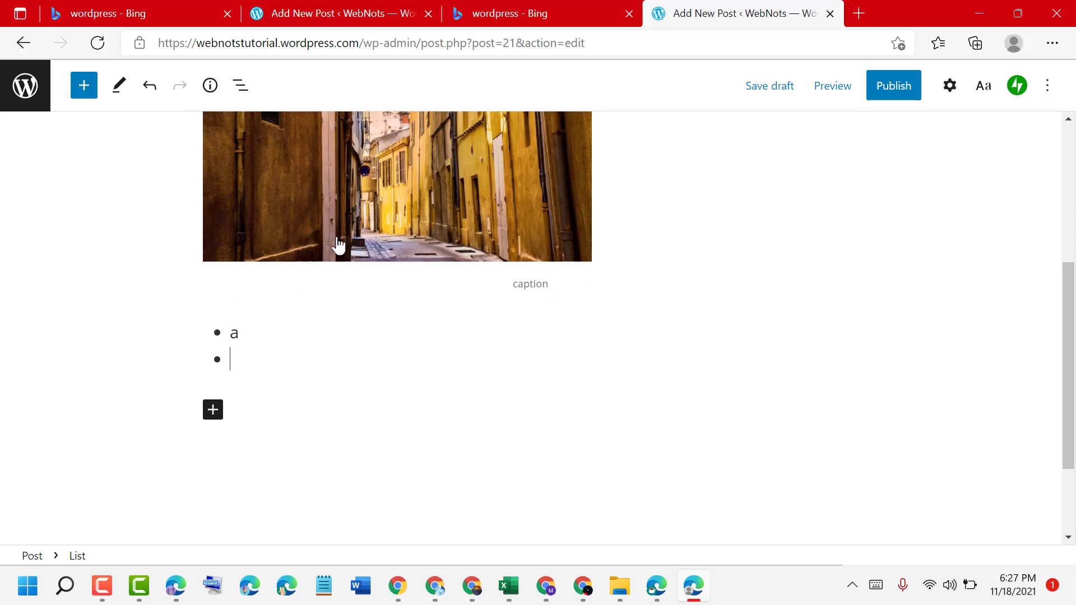
text(b)
key(Return)
text(c)
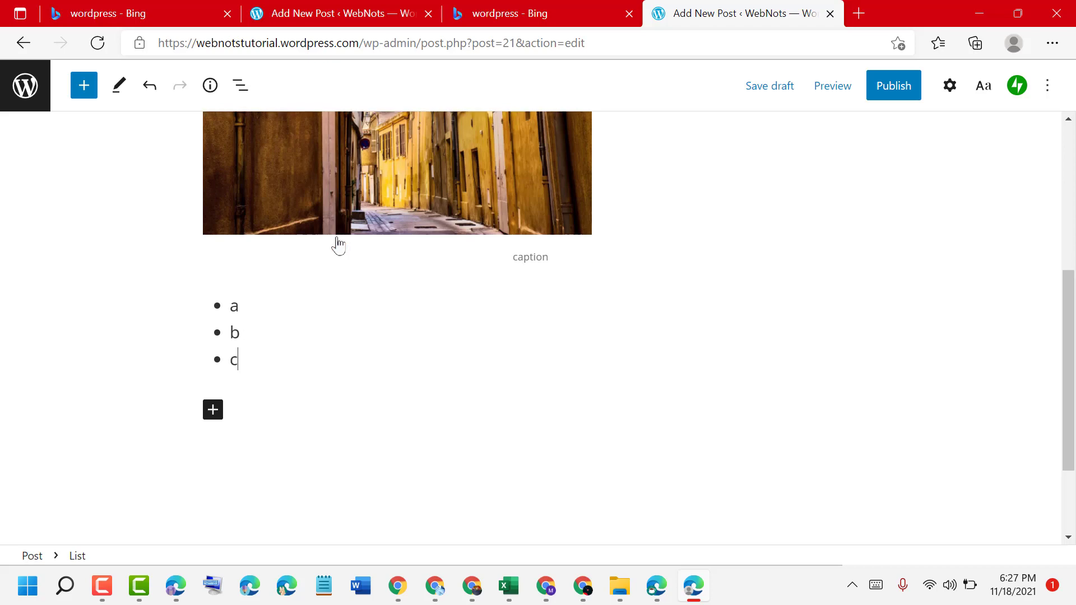
key(Return)
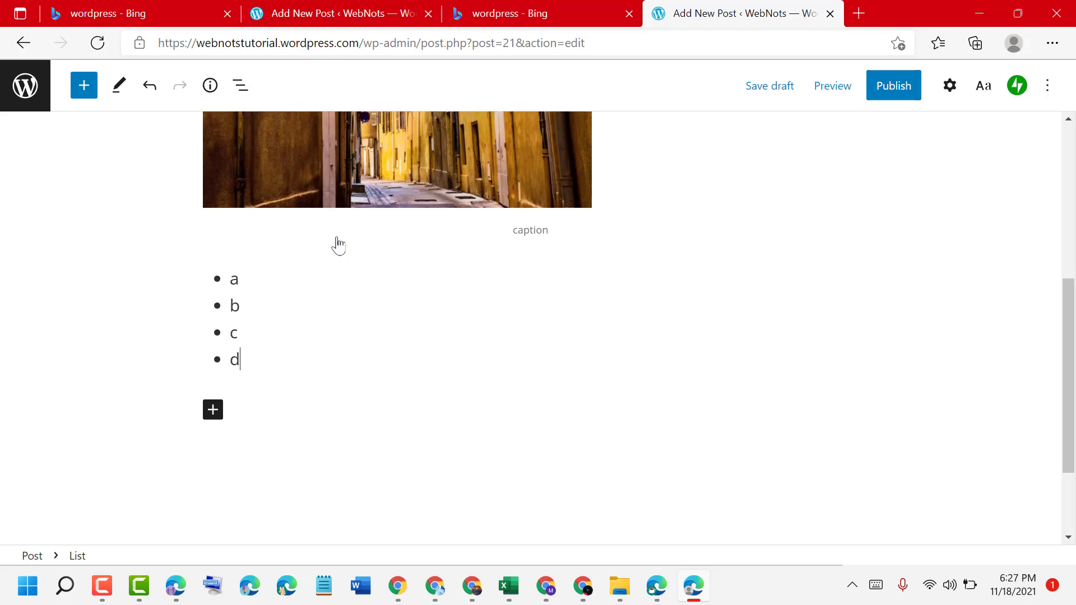
key(Return)
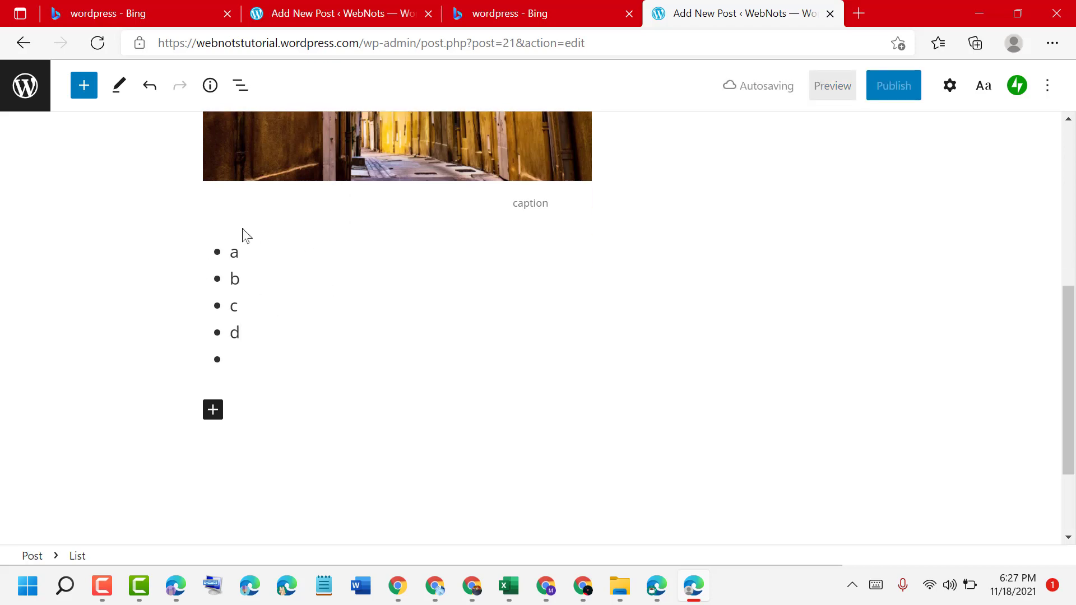
- Insert a Heading block between the image caption and the bulleted list, with the text "list"
scroll(336, 353, up, 3)
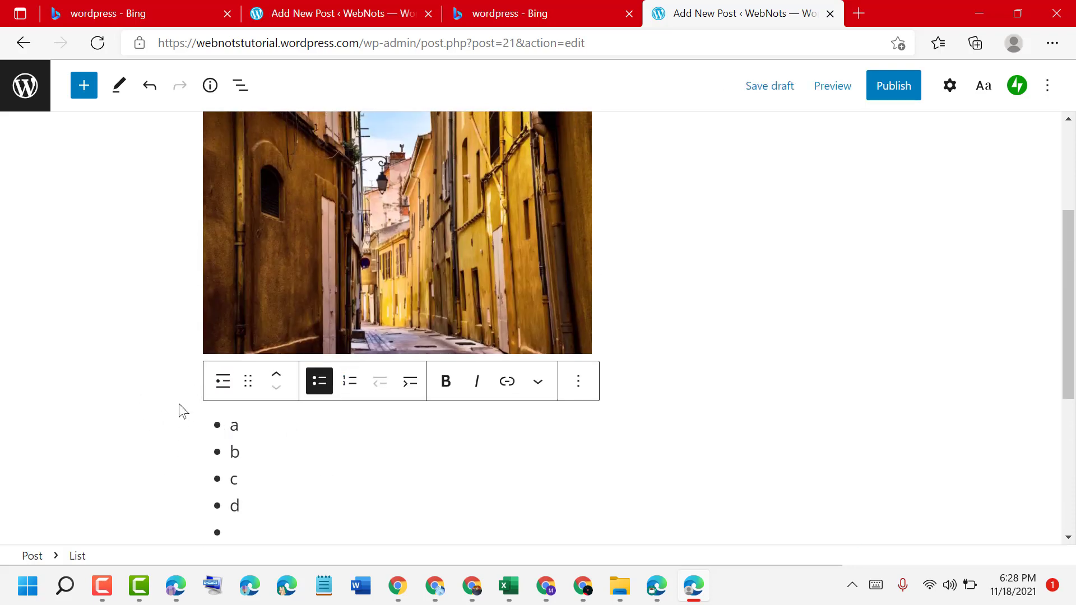
click(129, 420)
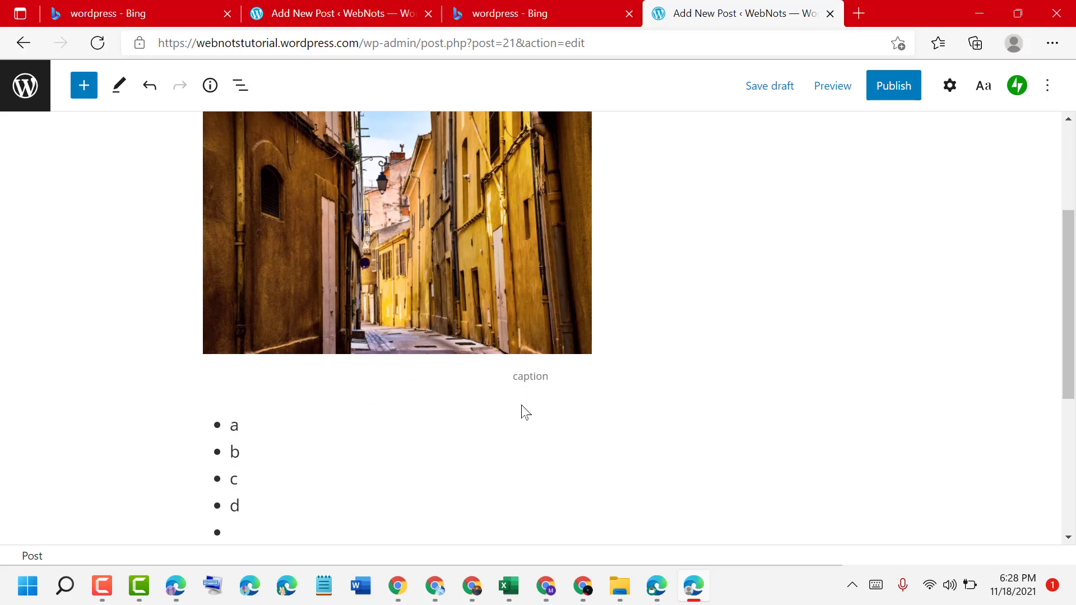
mouse_move(531, 409)
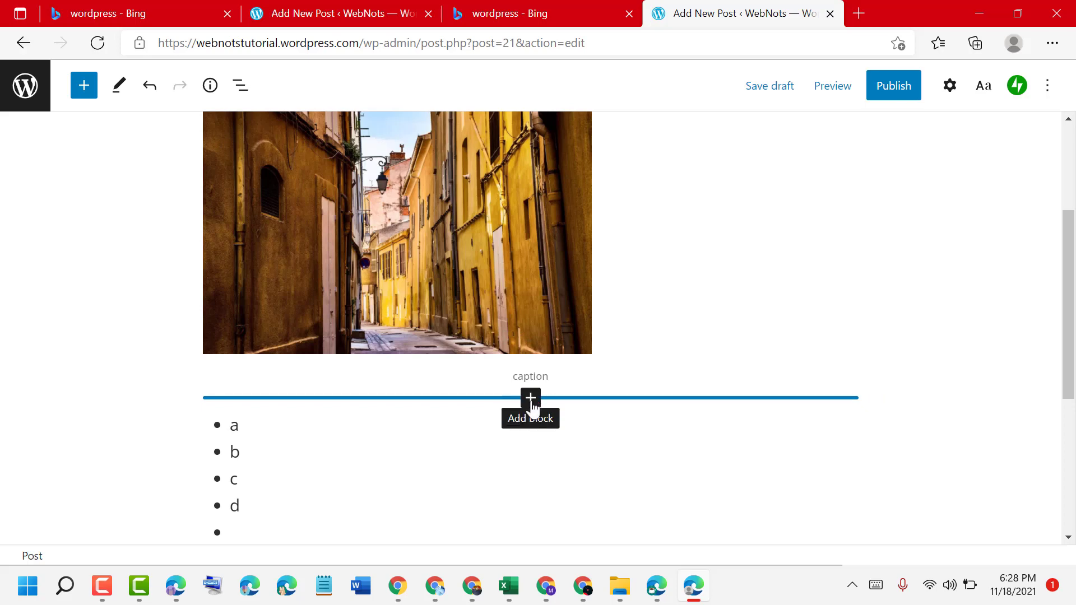
click(531, 402)
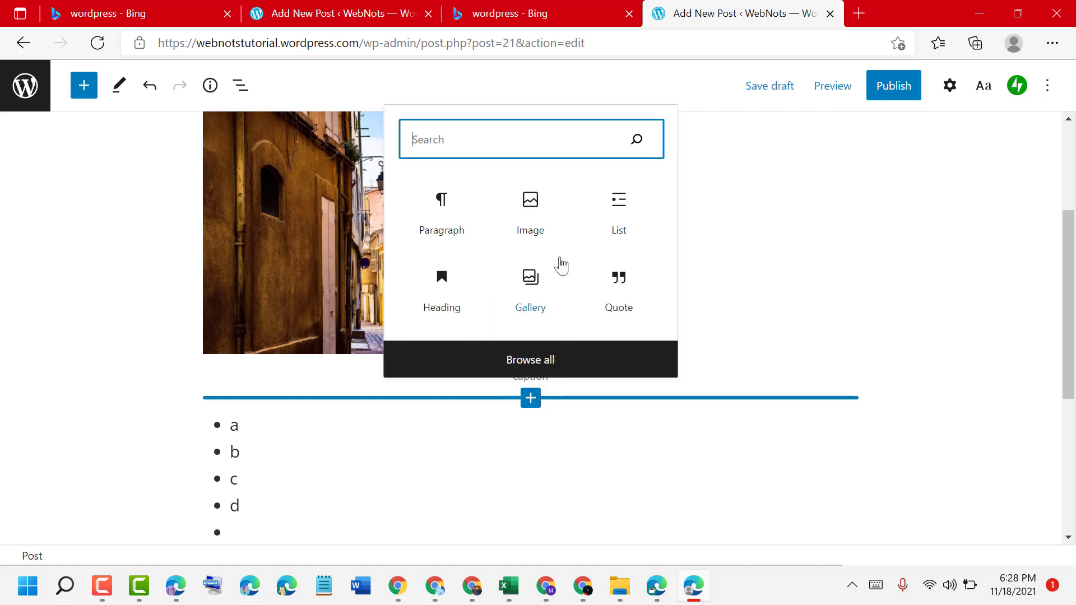
click(441, 310)
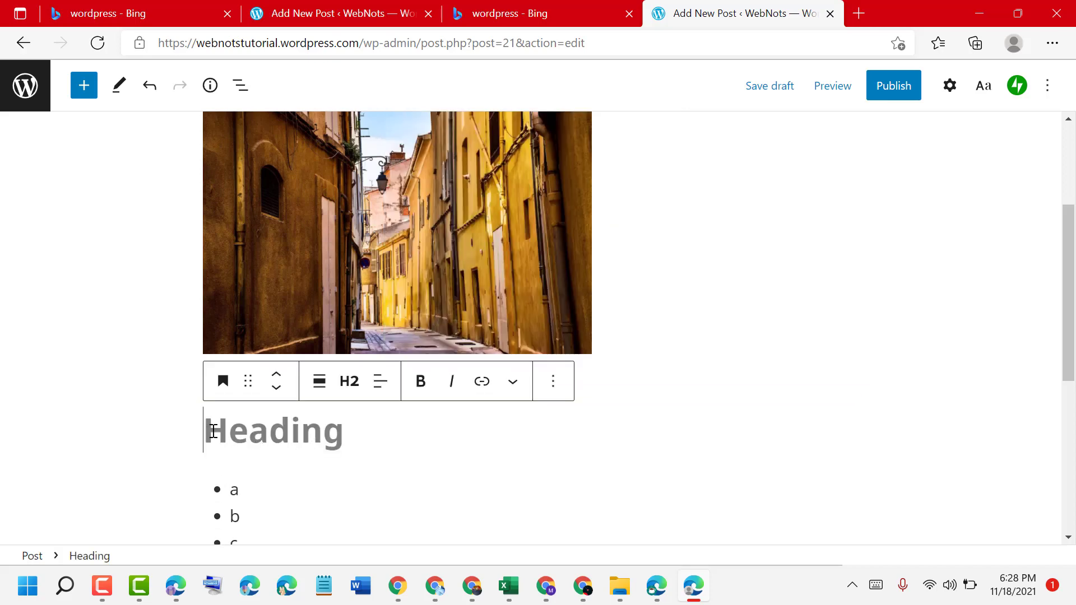
mouse_move(529, 464)
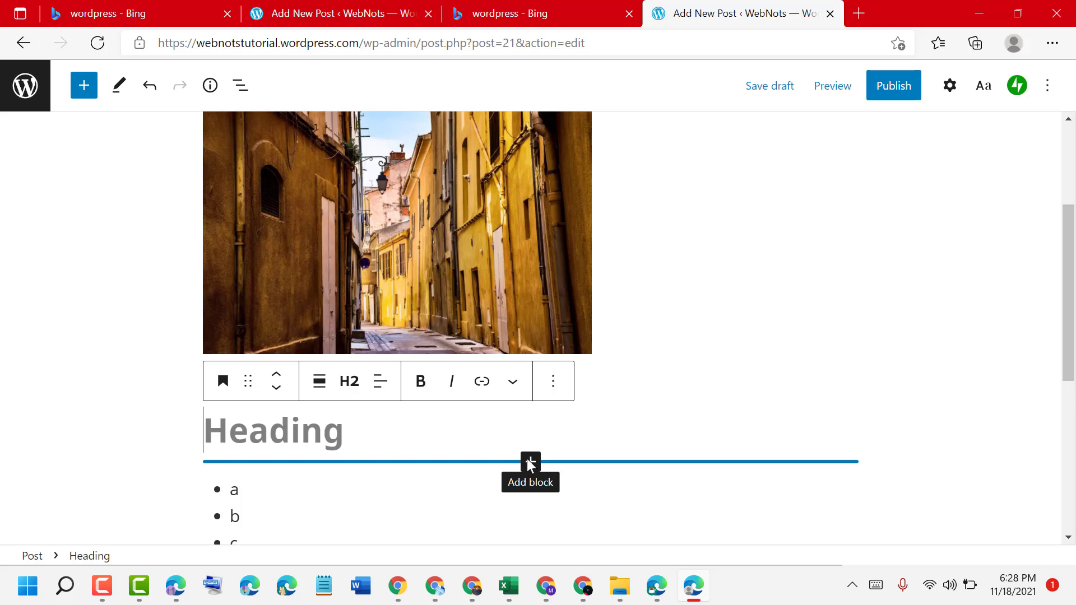
text(list)
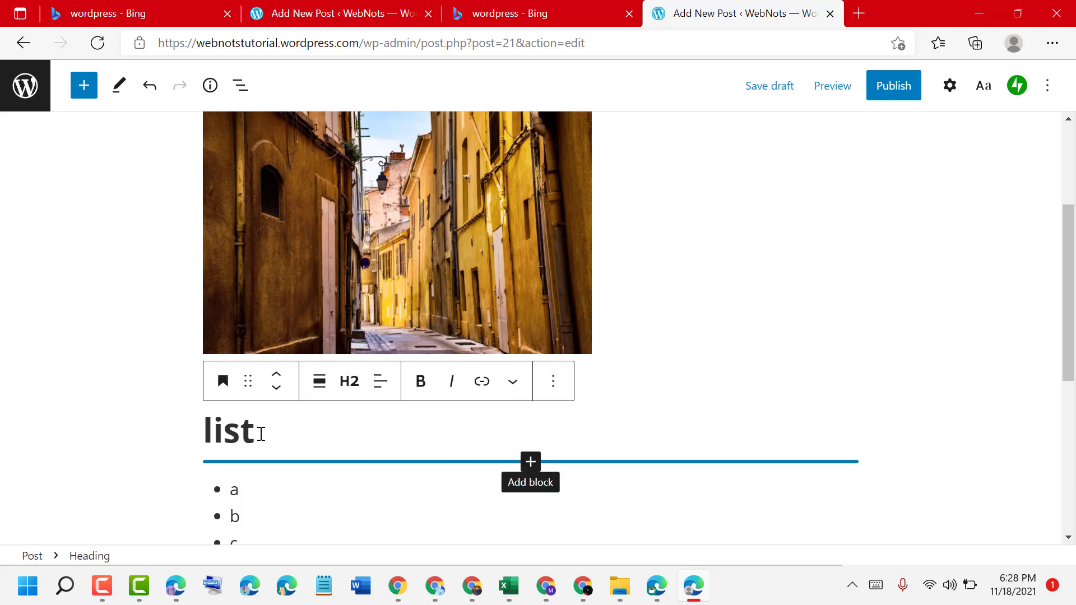
- Set the "list" heading to level H3
click(245, 430)
double_click(245, 430)
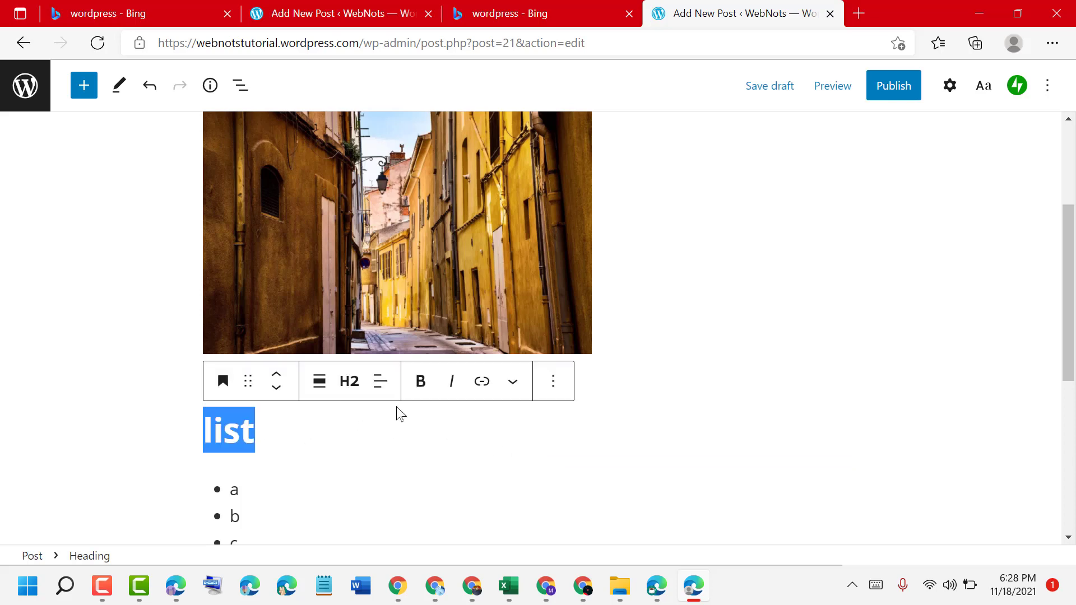
click(349, 382)
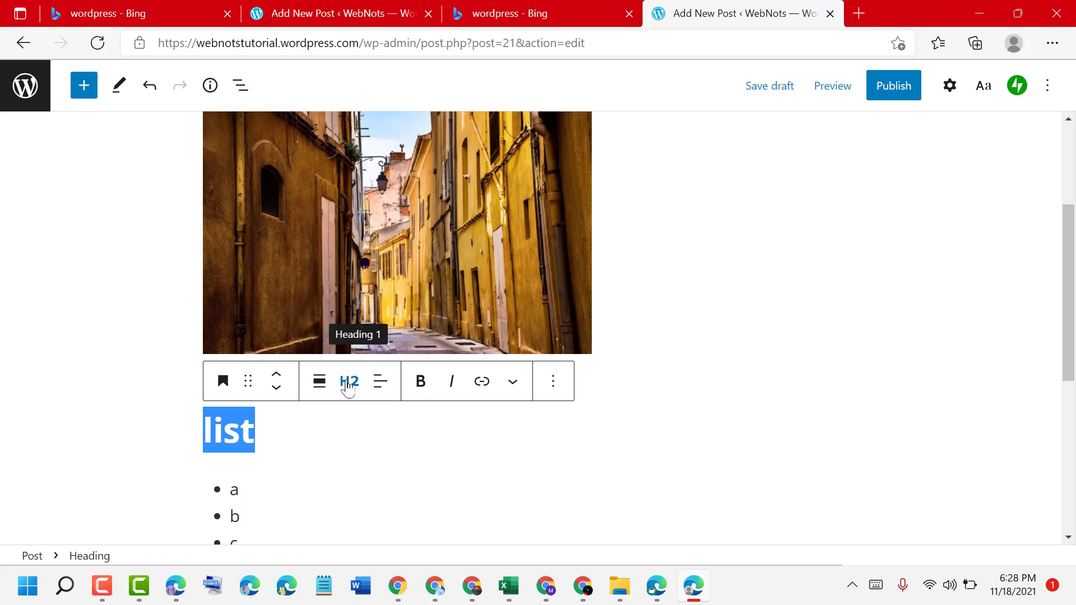
click(355, 238)
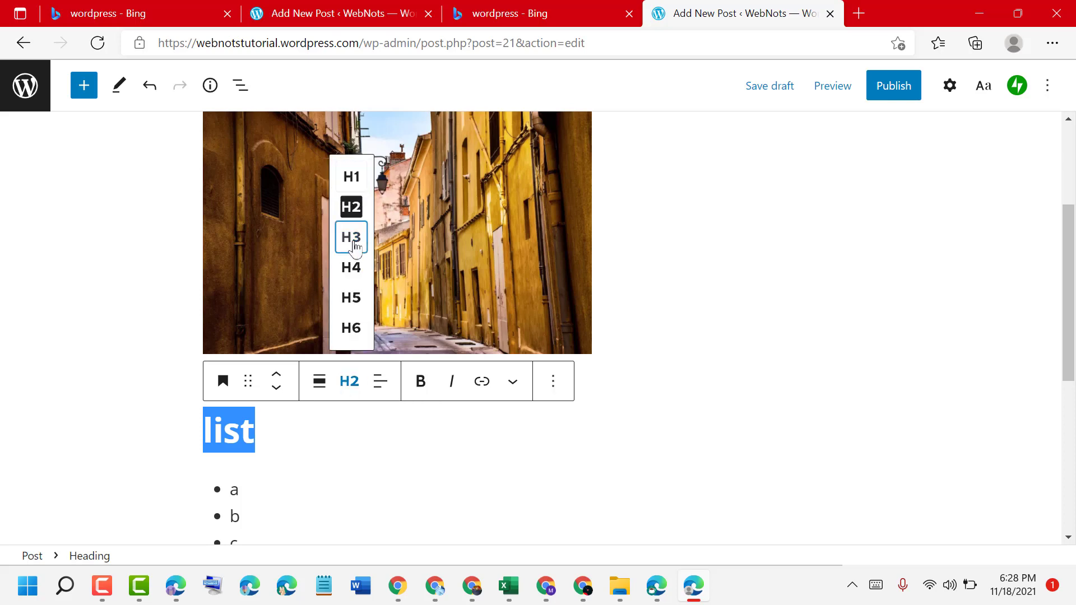
click(354, 241)
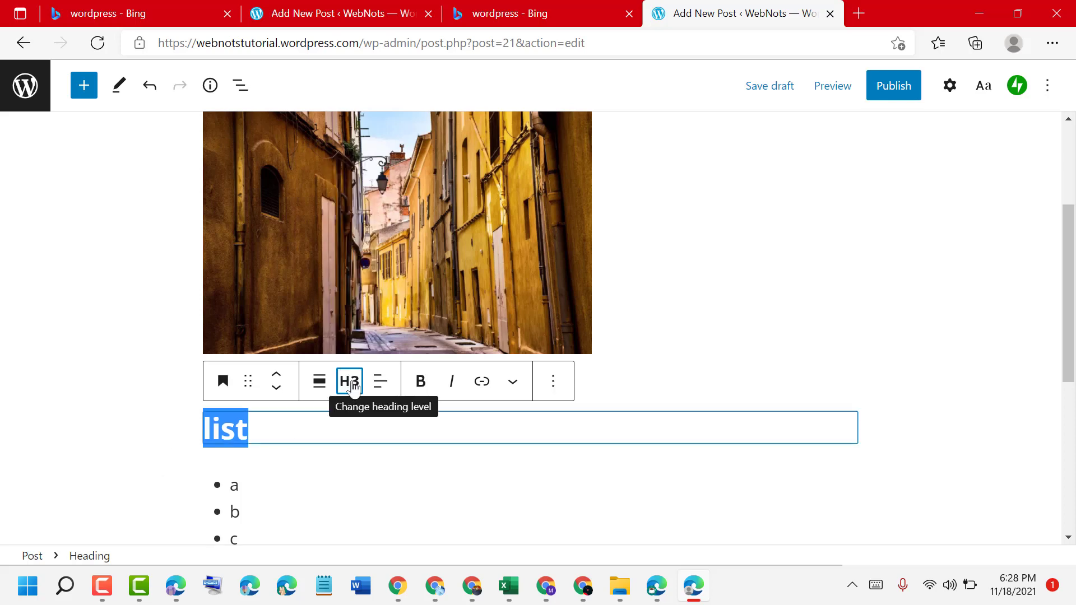
- Set the "list" heading to level H4 and deselect the block
click(349, 381)
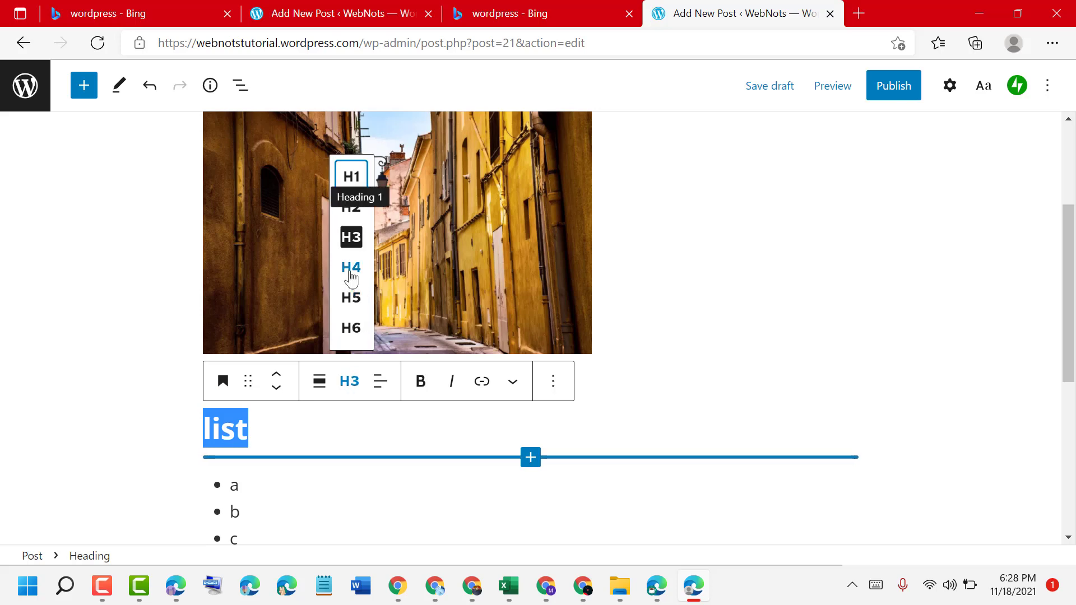
click(351, 267)
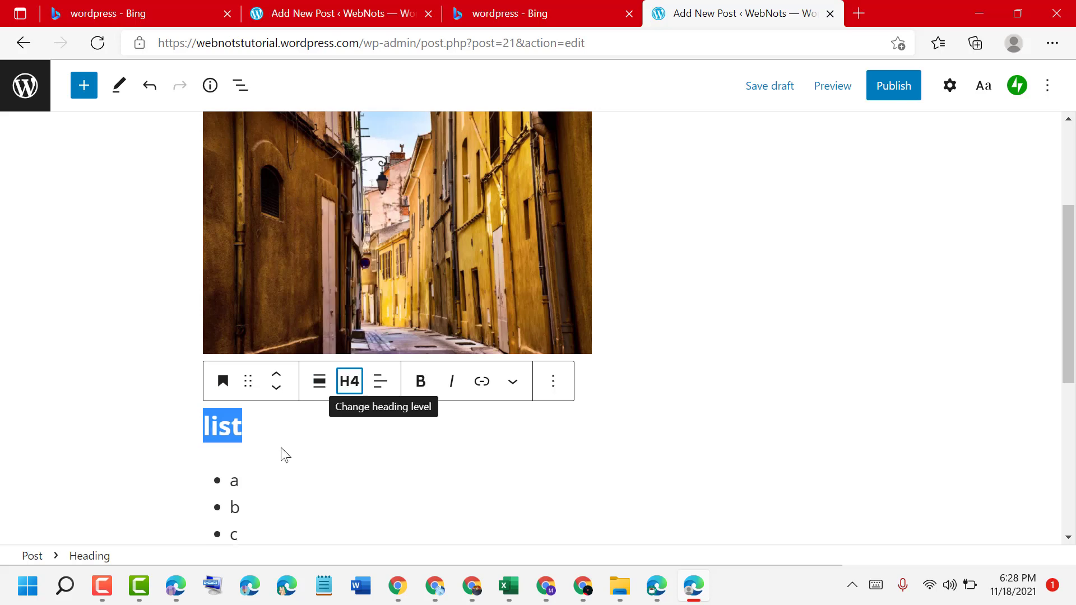
click(137, 381)
- Insert a Heading block between the opening paragraph and the image, with the text "insert image"
scroll(367, 497, down, 2)
scroll(367, 497, up, 5)
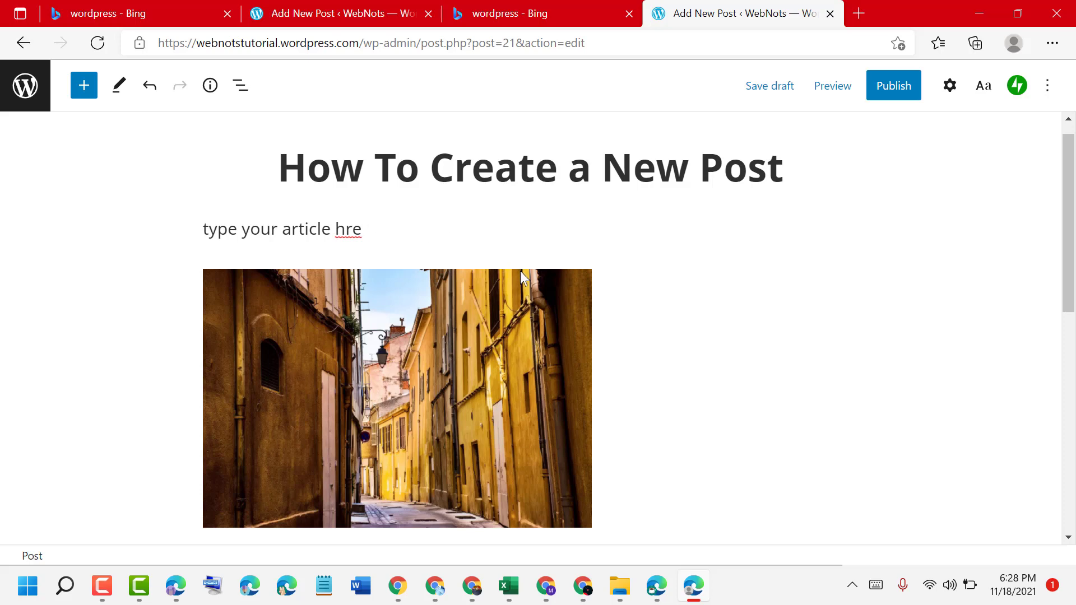
mouse_move(530, 256)
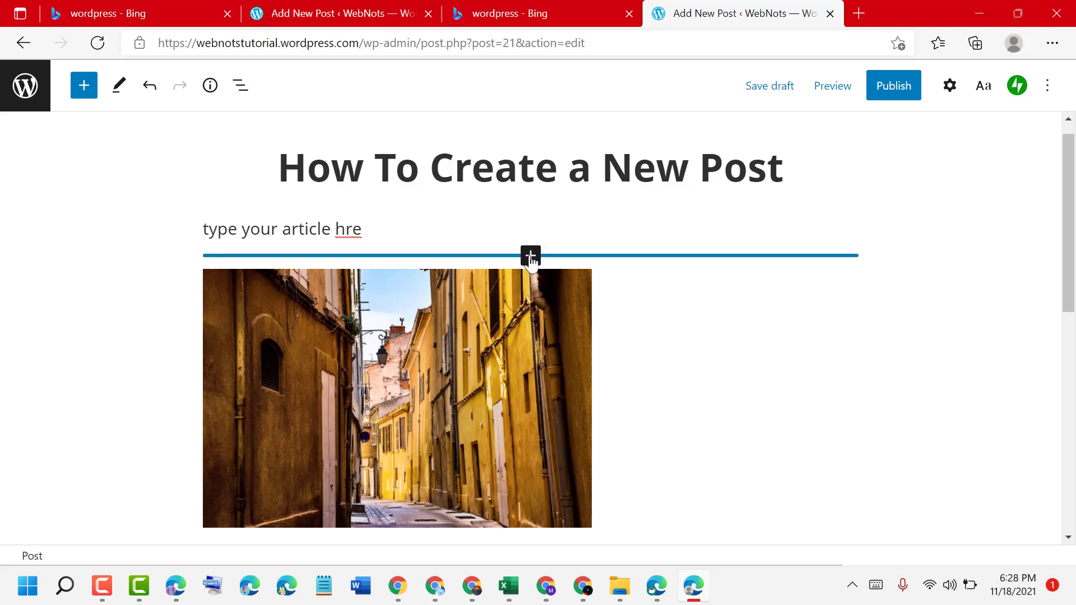
click(530, 256)
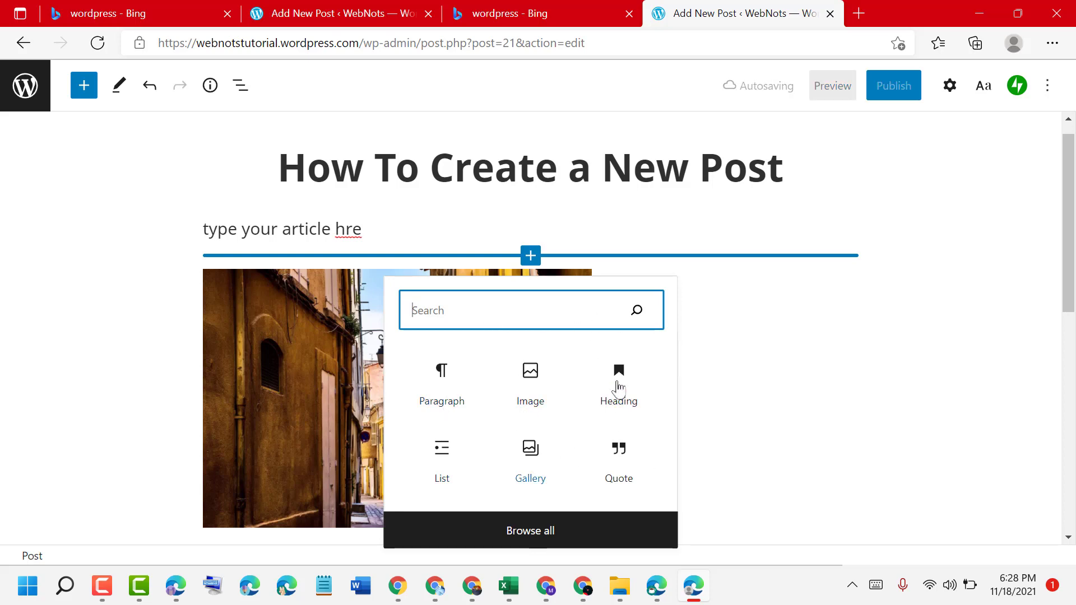
click(619, 387)
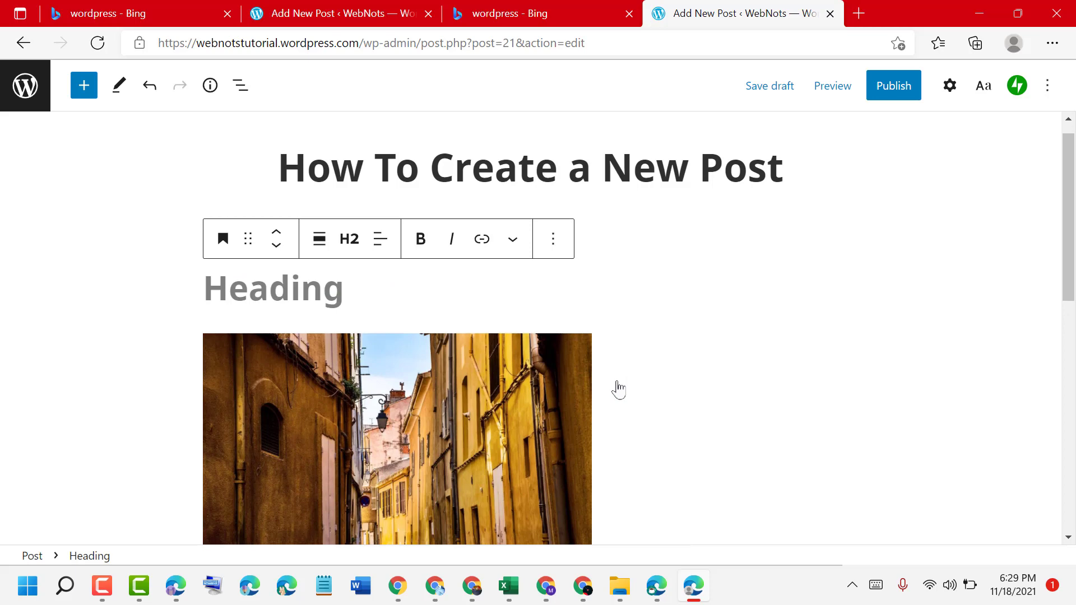
text(ins)
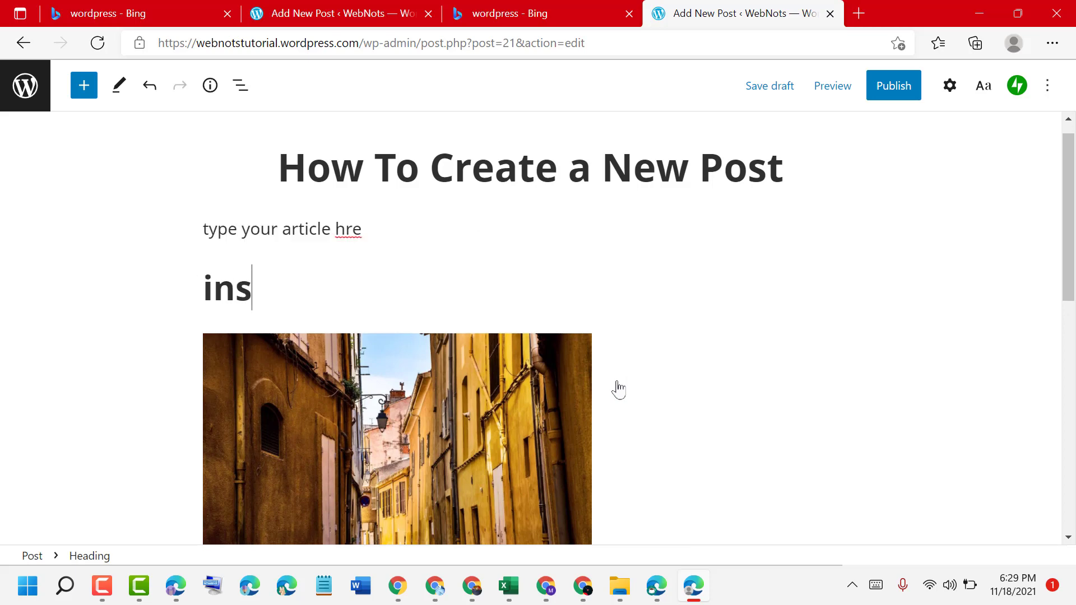
text(er im)
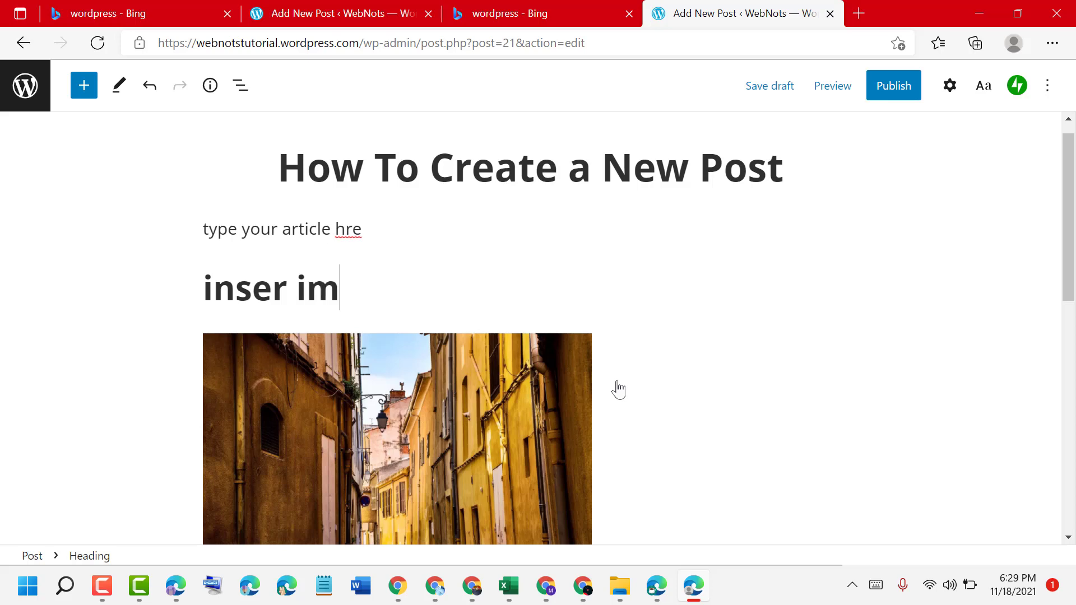
text(age)
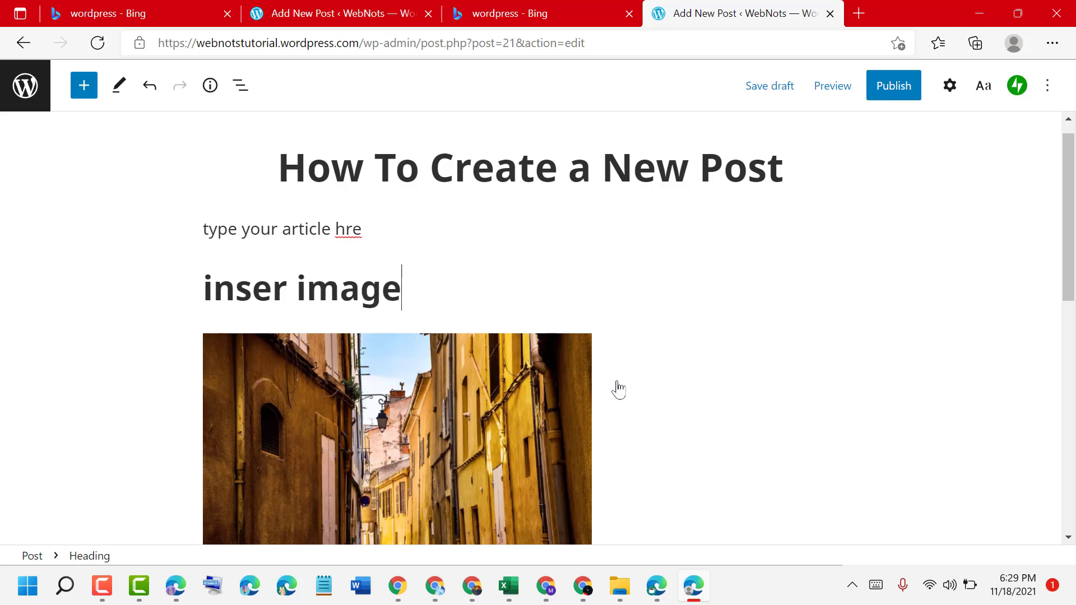
scroll(420, 265, up, 1)
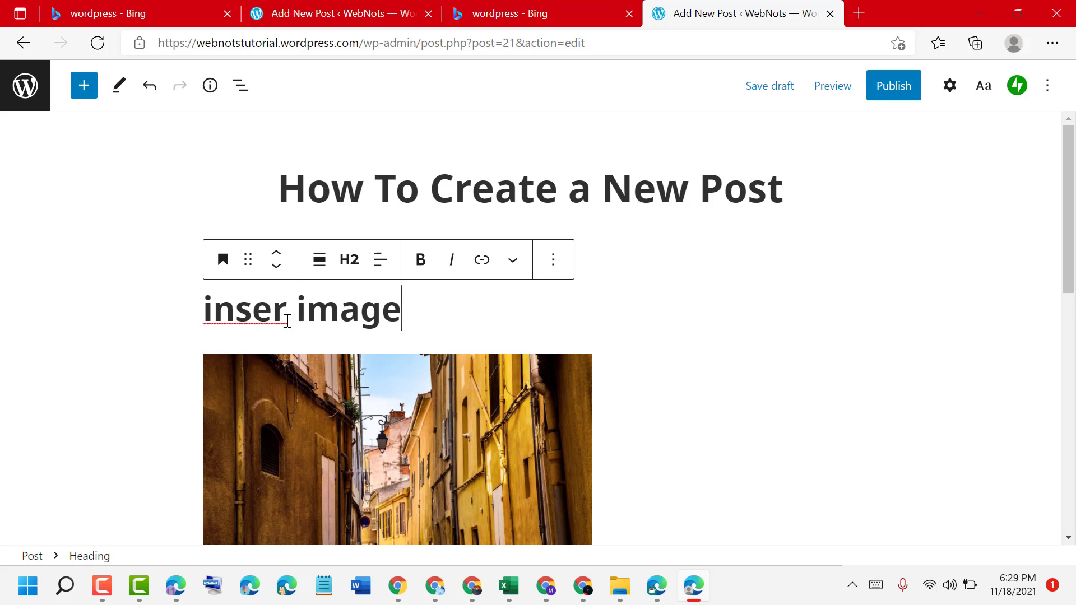
click(287, 313)
text(t)
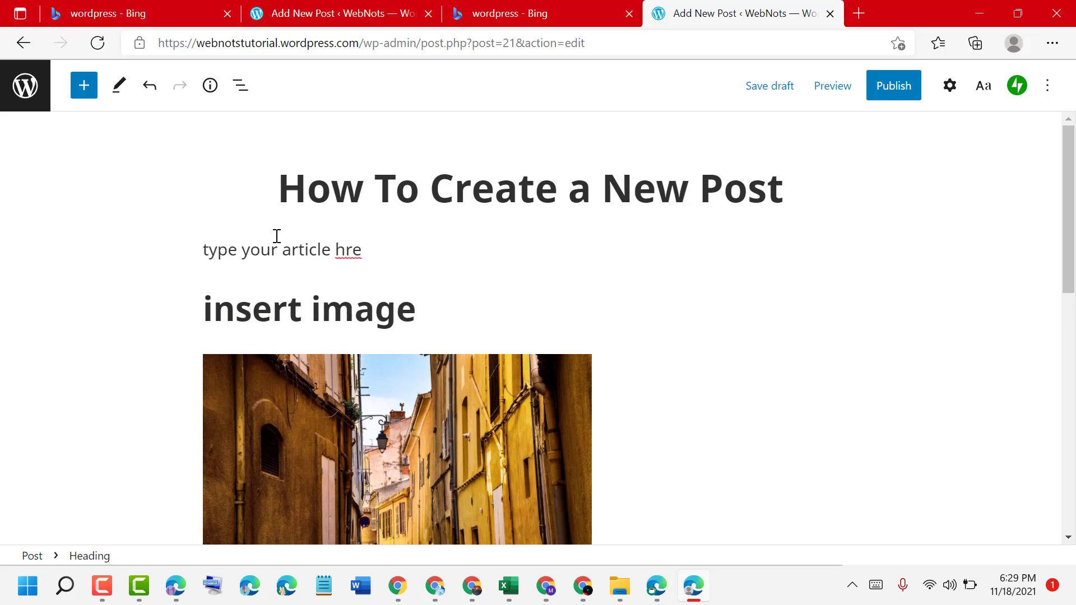
- Insert a Quote block below the bulleted list with the text "qoute"
scroll(417, 389, down, 2)
scroll(417, 389, down, 7)
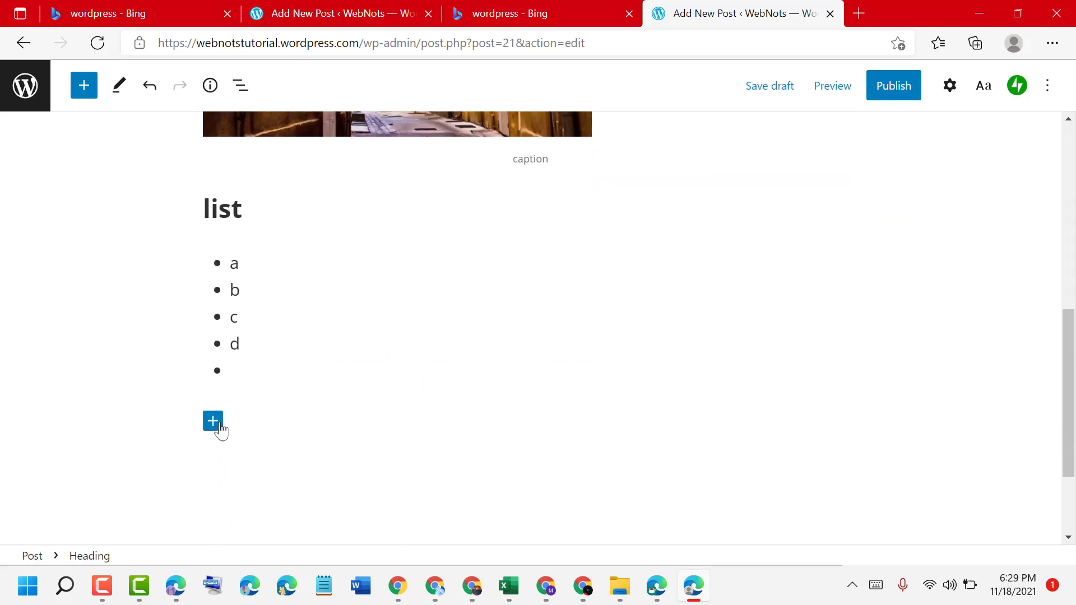
click(219, 429)
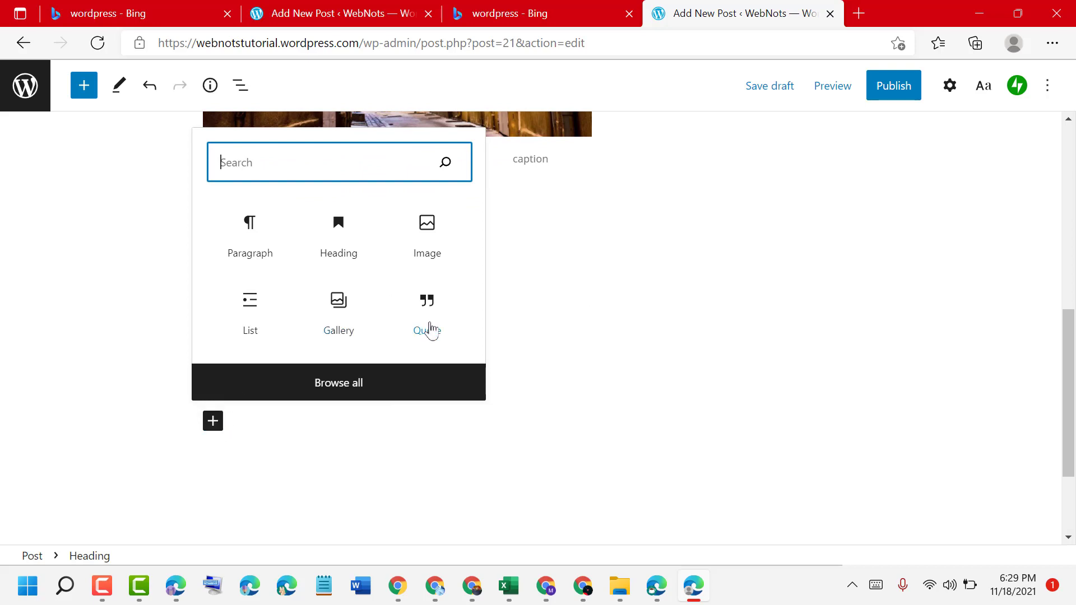
click(429, 313)
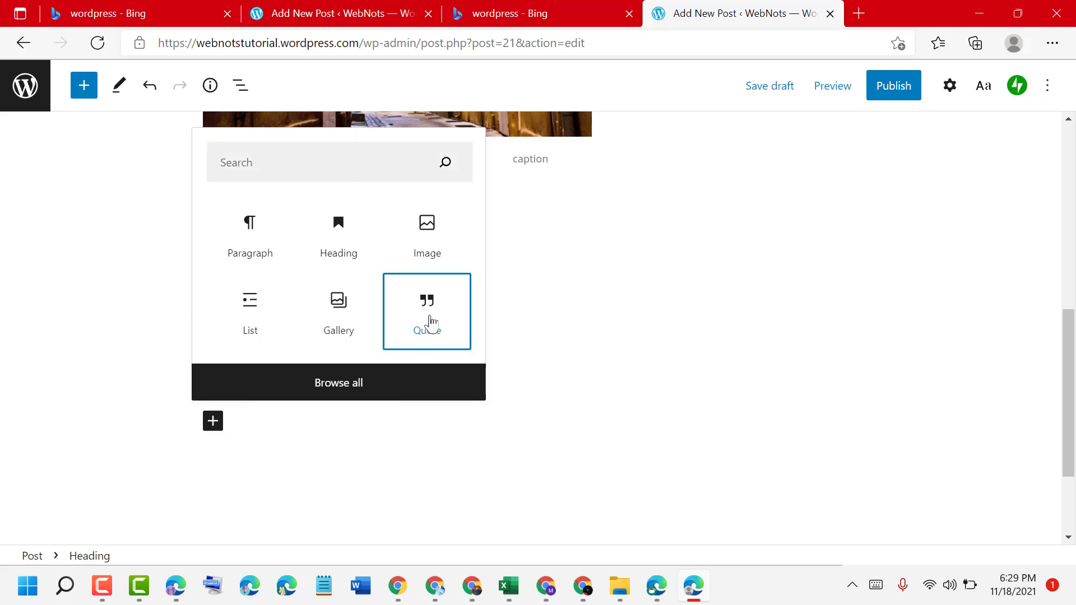
click(429, 322)
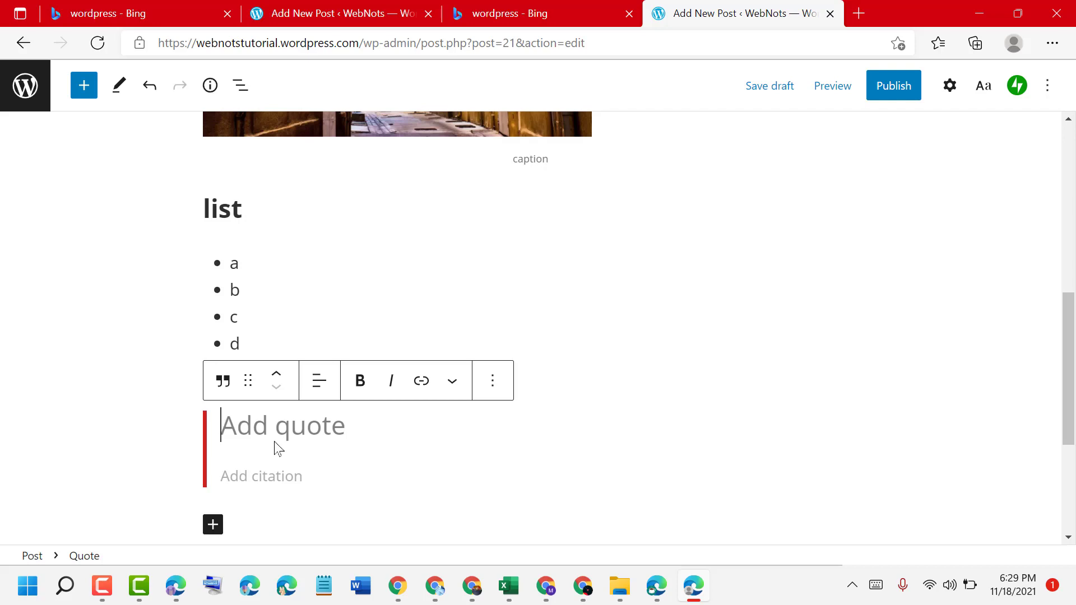
text(qoute)
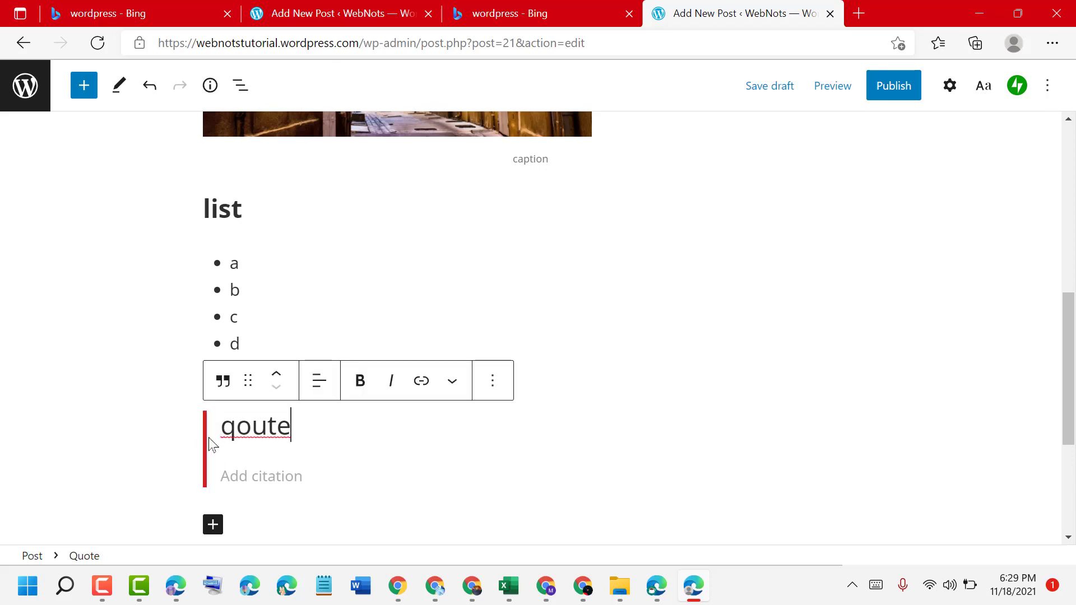
- Insert a Gallery block below the quote
scroll(297, 464, down, 2)
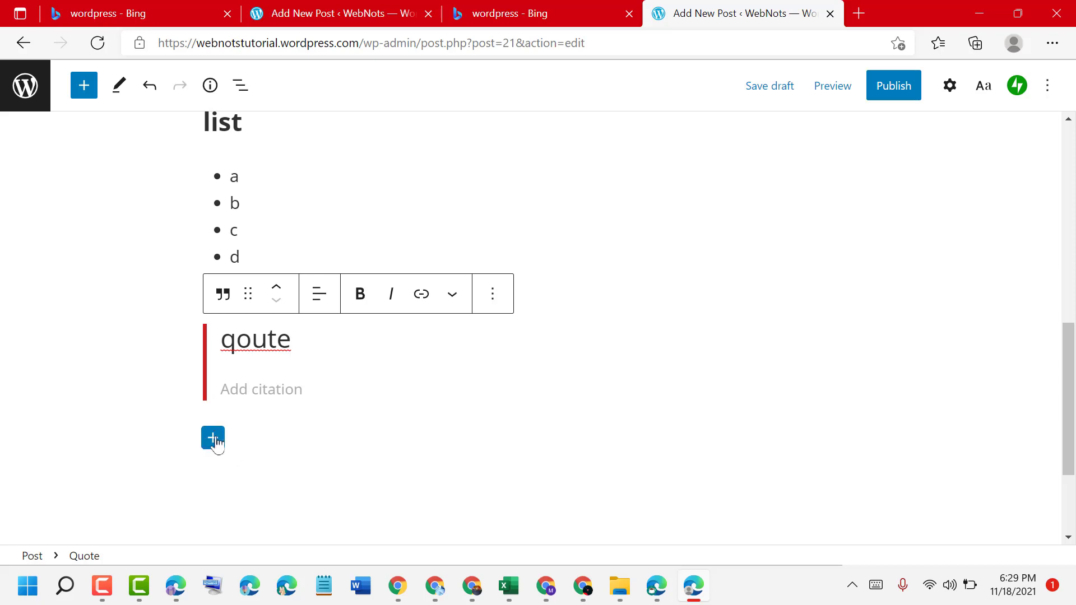
click(214, 437)
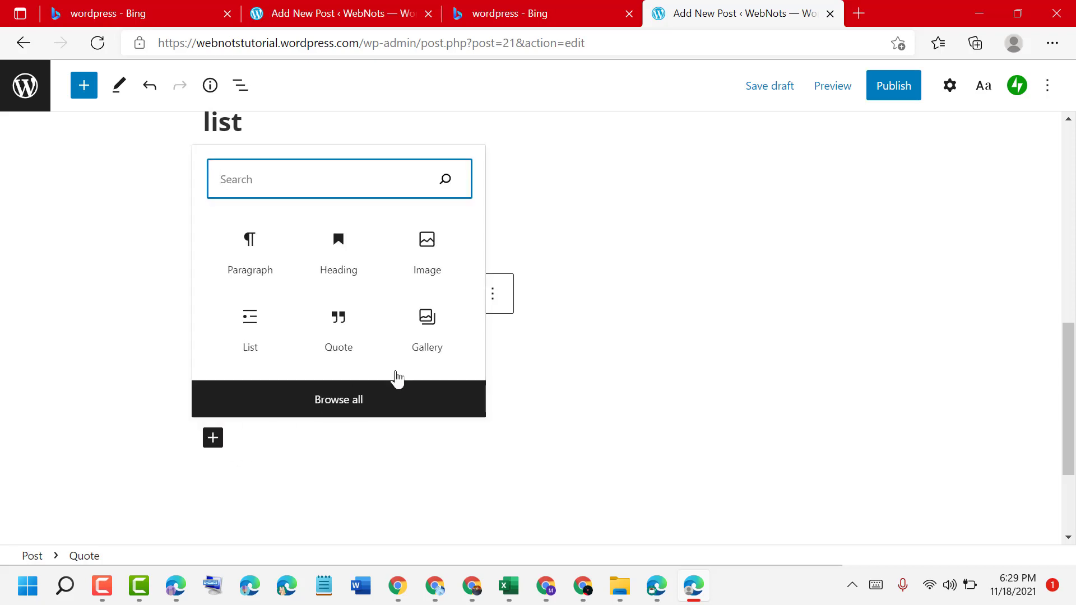
click(431, 333)
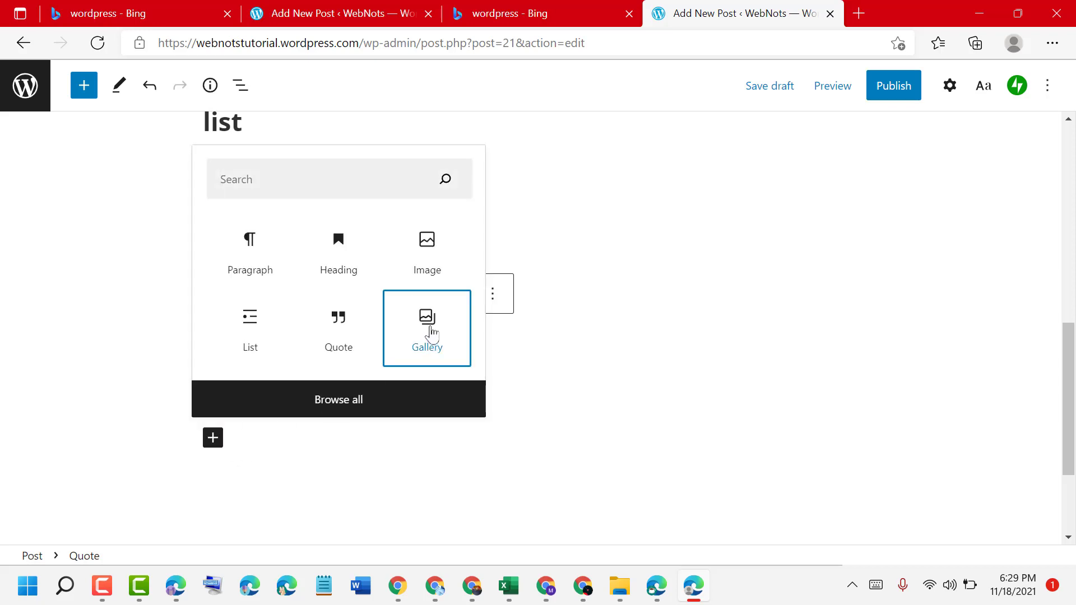
click(431, 334)
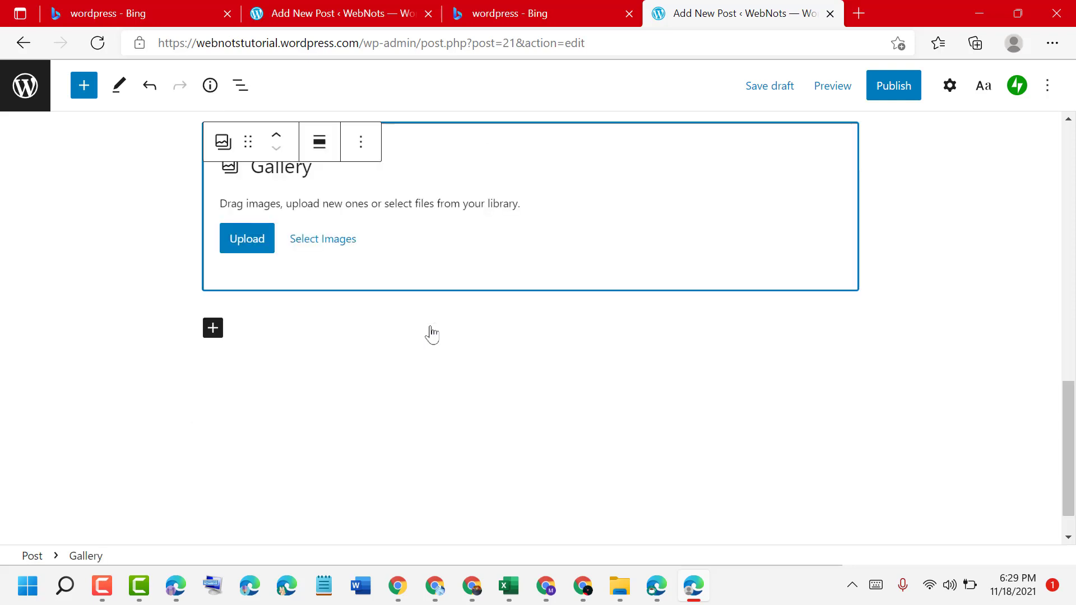
- Upload lake-6632026_1920.jpg, euryops-6591533_1920.jpg and city-3864462_1920.jpg from the Downloads folder to the gallery
click(262, 245)
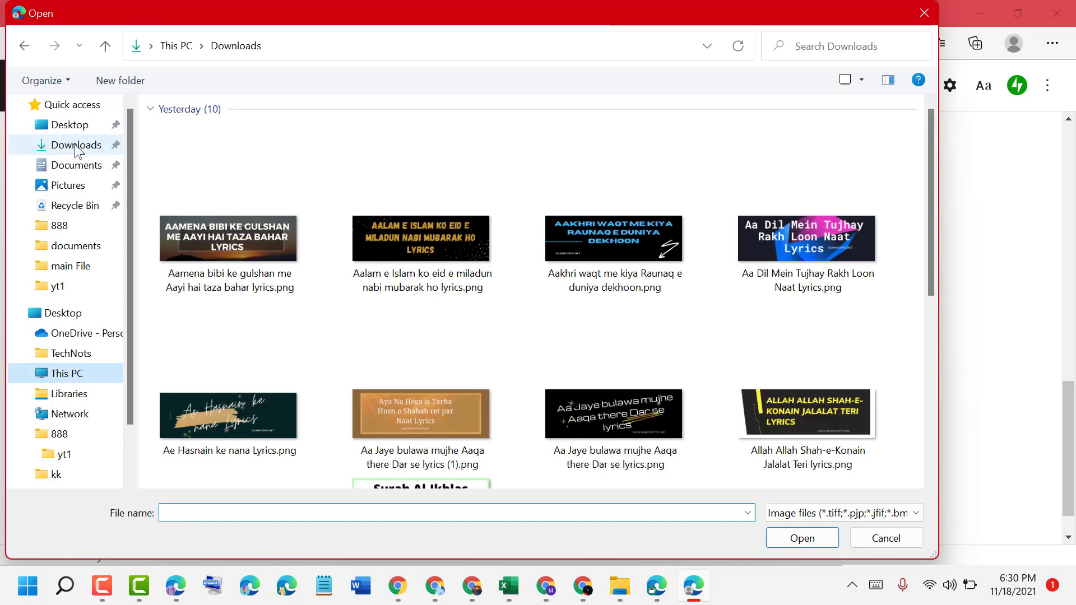
scroll(290, 338, down, 5)
click(288, 336)
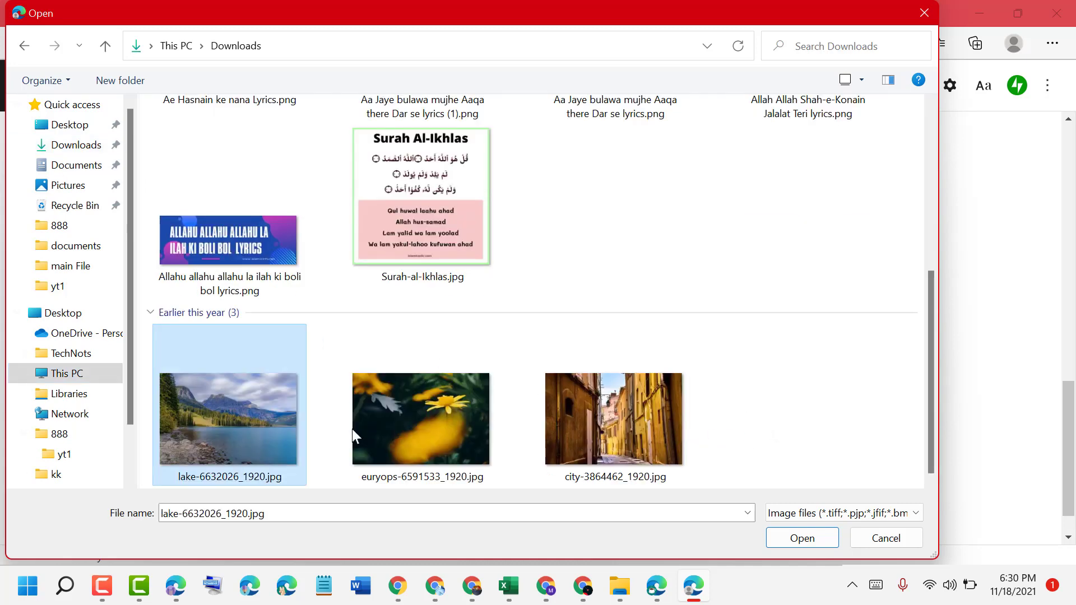
drag(753, 416, 236, 409)
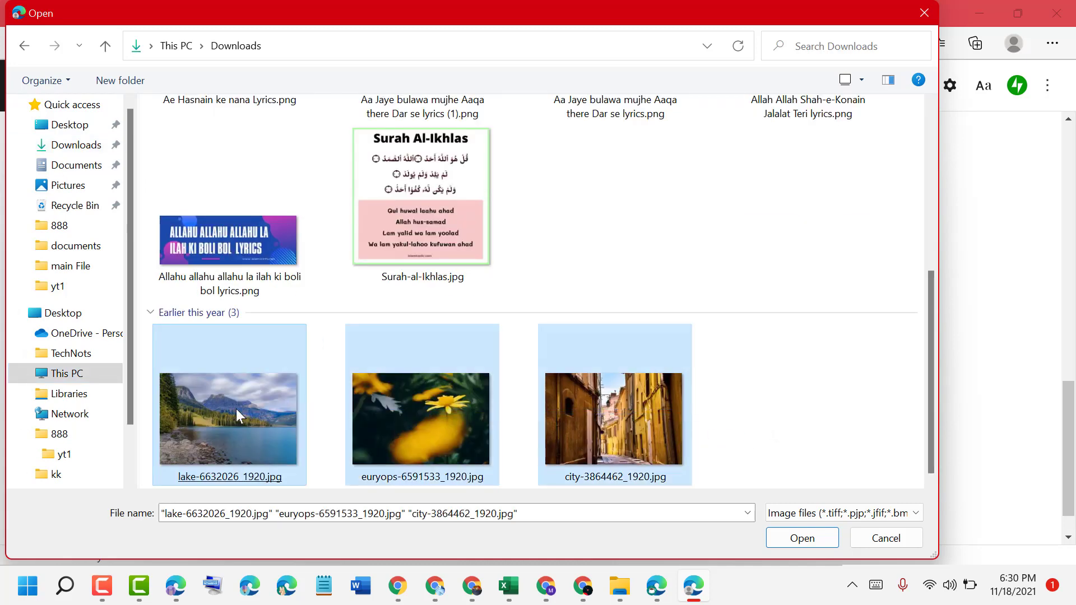
click(801, 539)
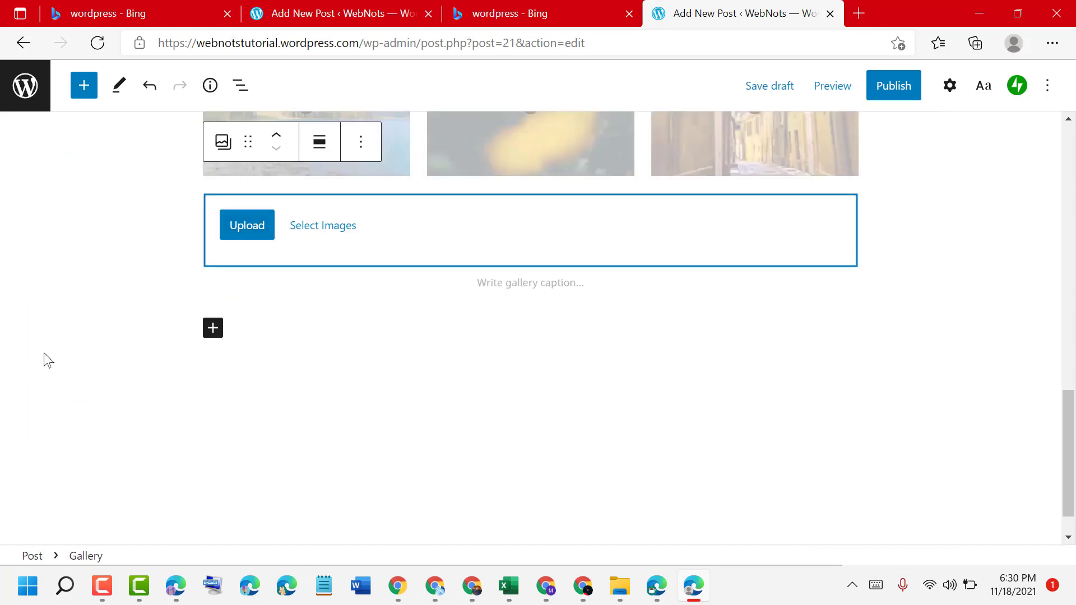
- Insert Video blocks below the image gallery and look over their source options
scroll(312, 447, up, 4)
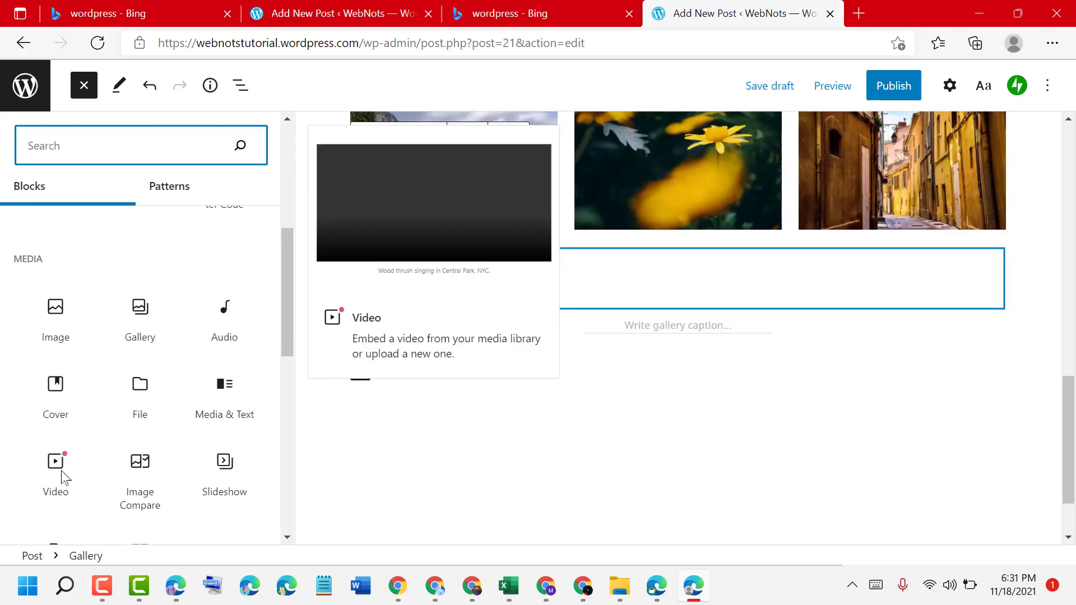
click(59, 473)
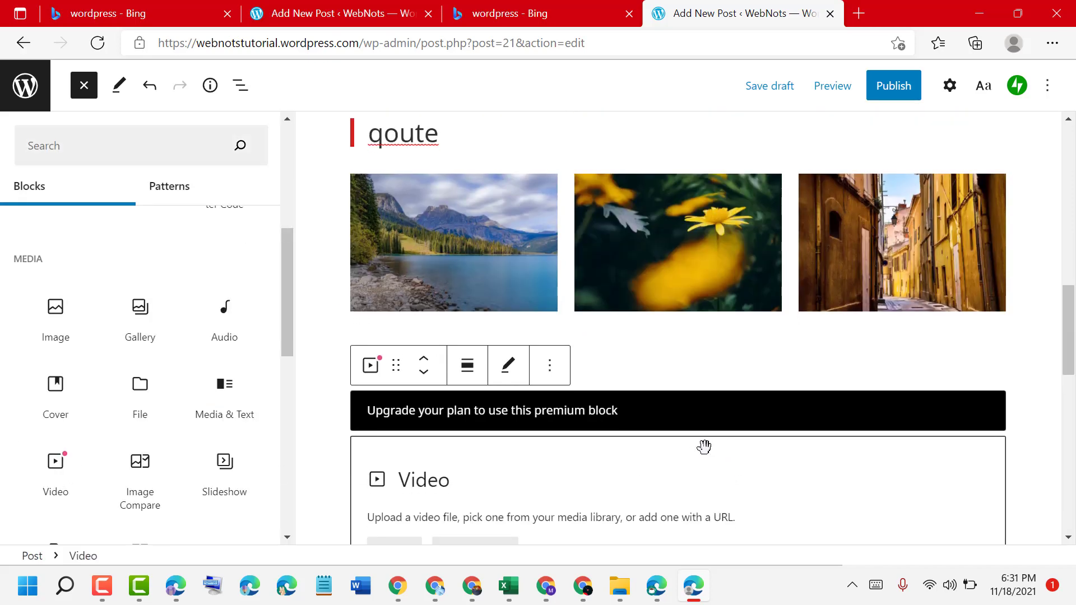
scroll(542, 310, down, 1)
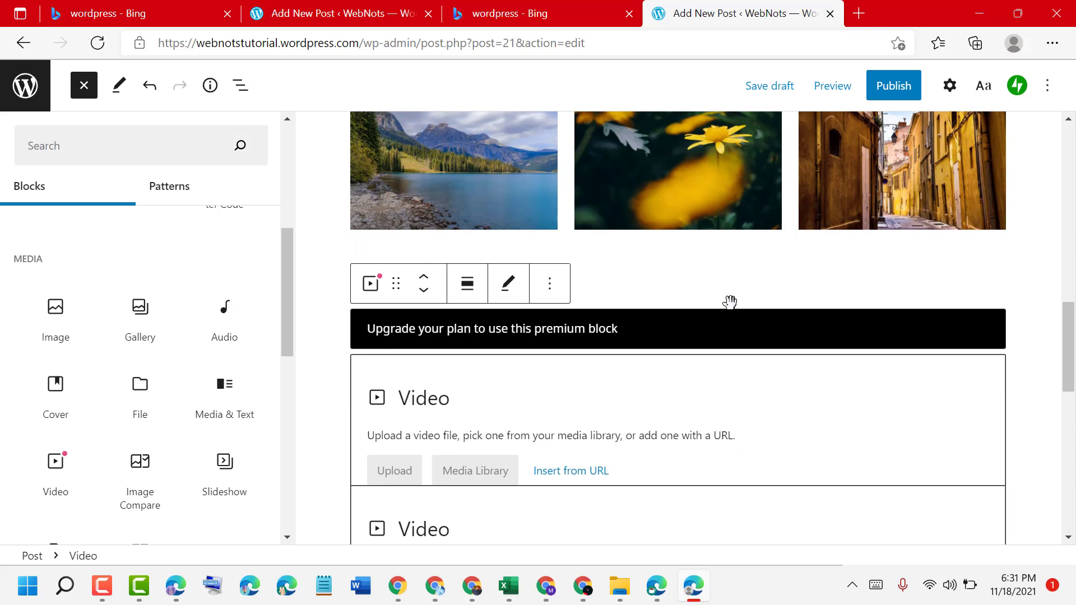
scroll(1048, 359, down, 1)
scroll(1049, 359, down, 2)
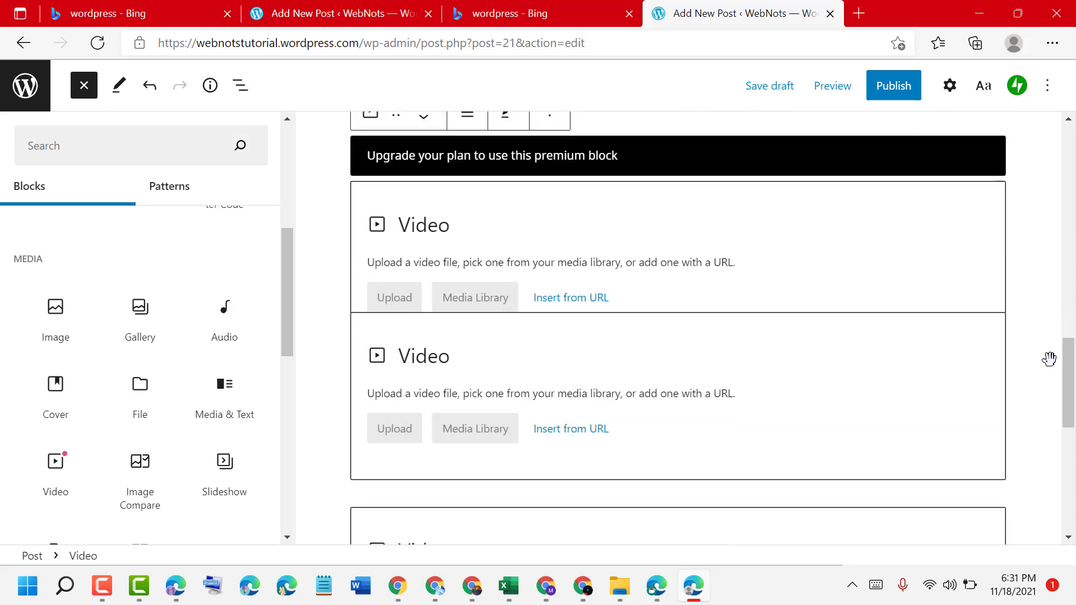
scroll(603, 307, down, 2)
scroll(602, 310, down, 3)
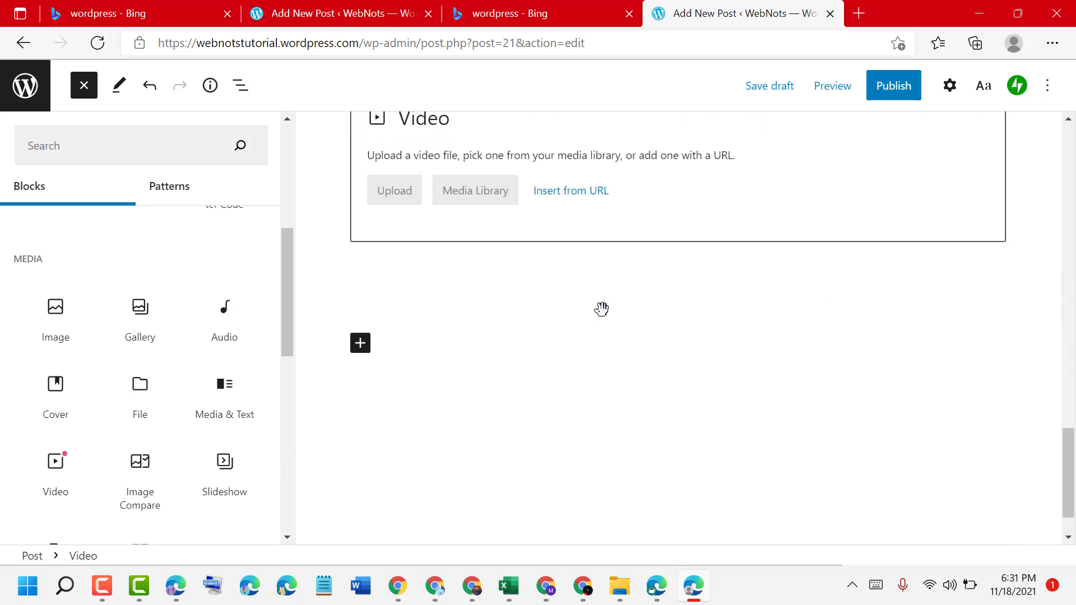
scroll(601, 310, up, 8)
scroll(601, 310, down, 5)
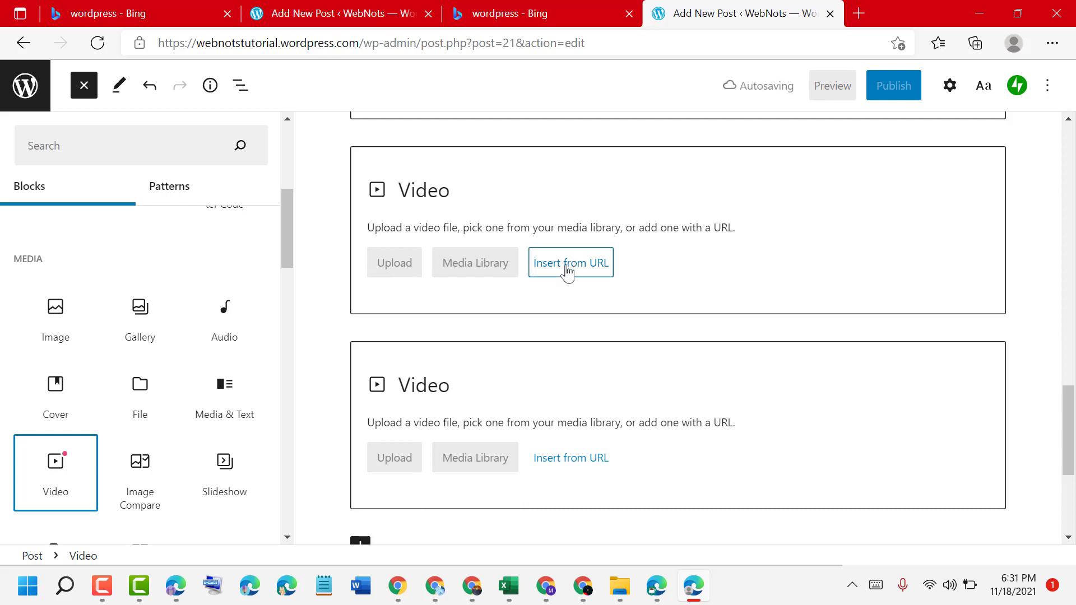
- Switch to Chrome and open YouTube
click(448, 597)
click(445, 591)
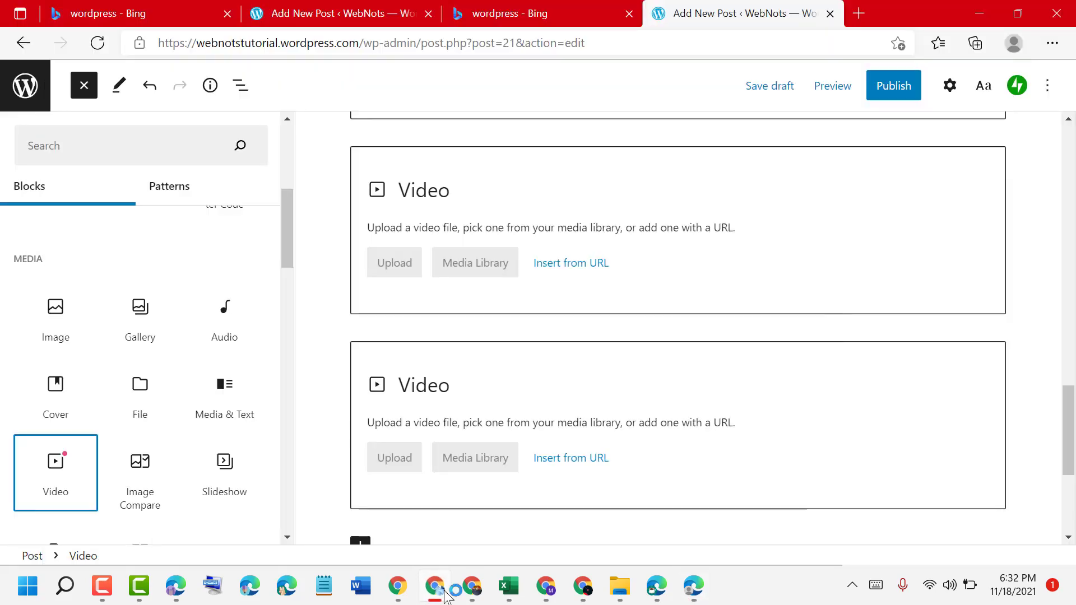
click(445, 595)
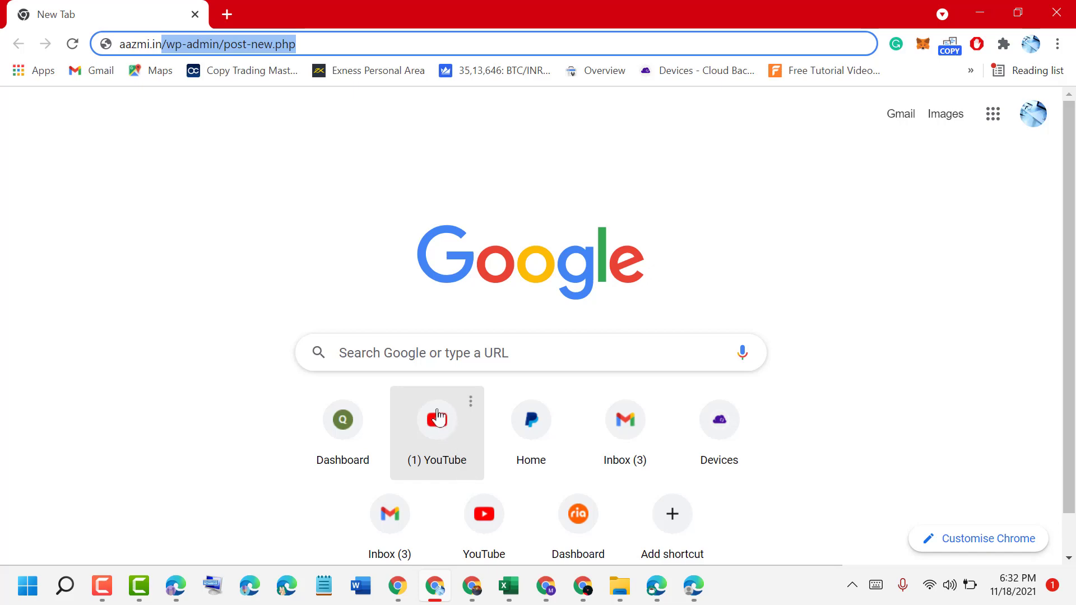
click(436, 434)
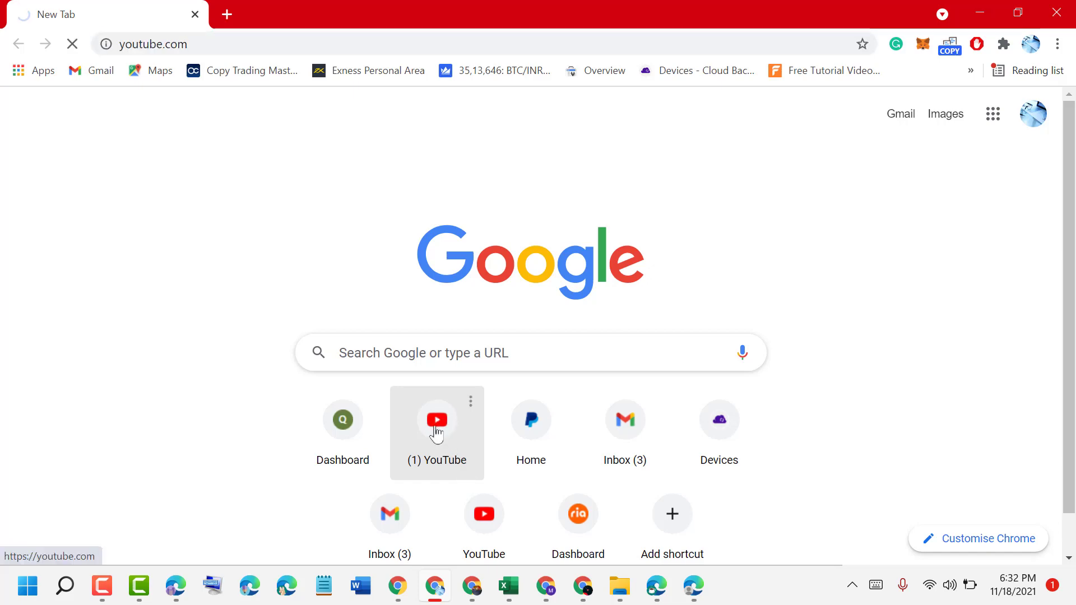
- Leave YouTube and switch back to the WordPress post editor in Edge
key(super+d)
click(695, 593)
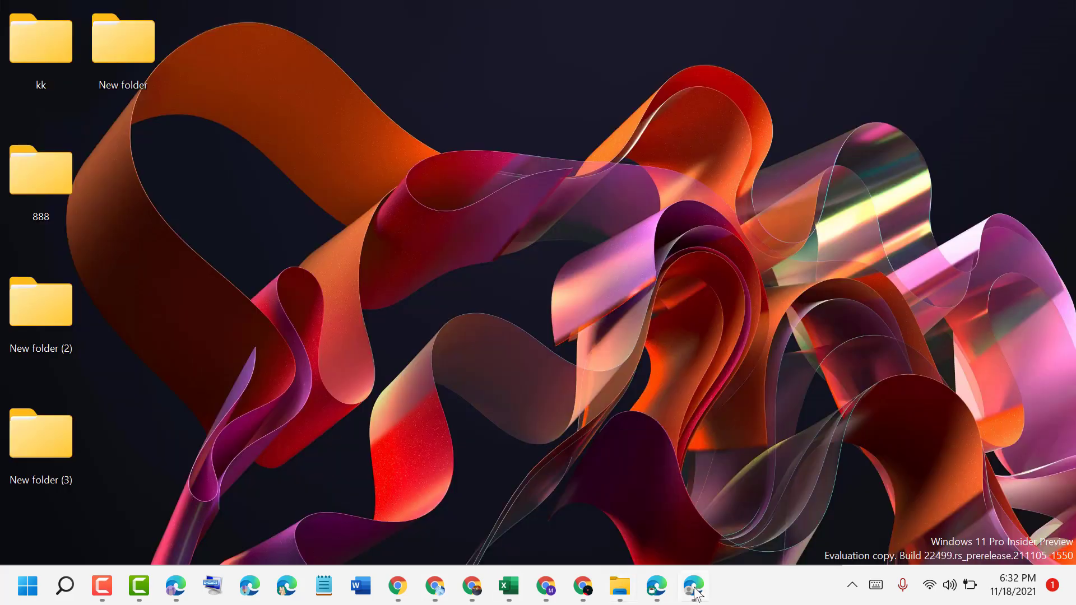
click(657, 587)
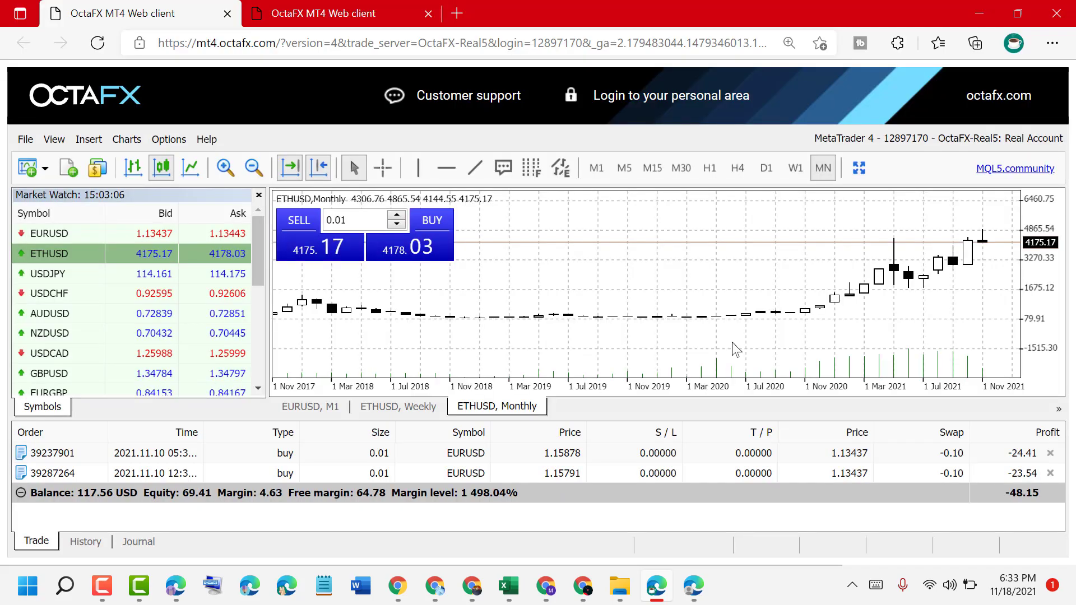
mouse_move(662, 601)
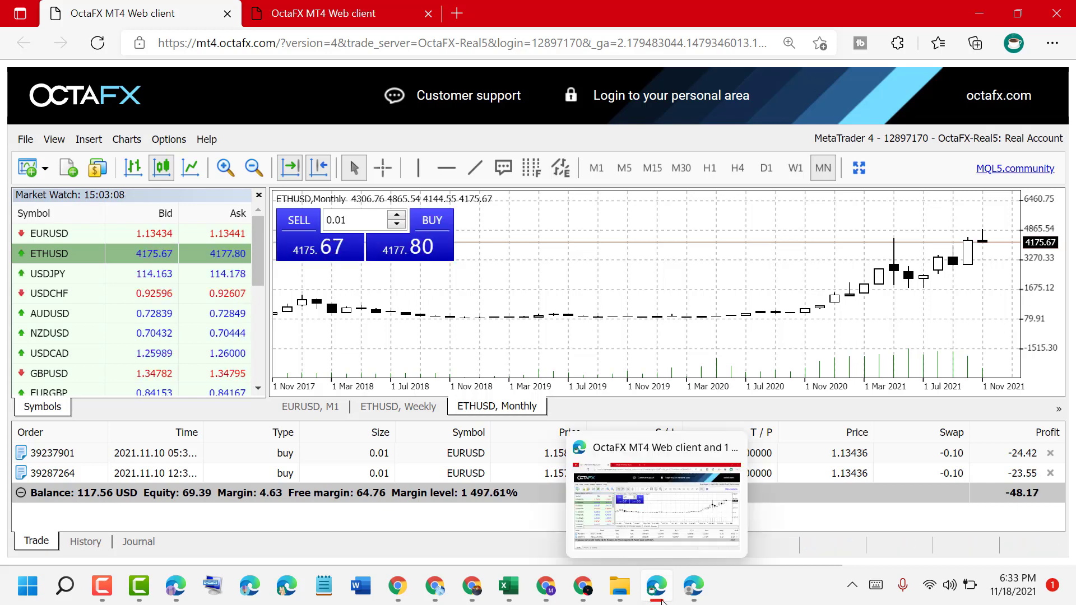
click(693, 585)
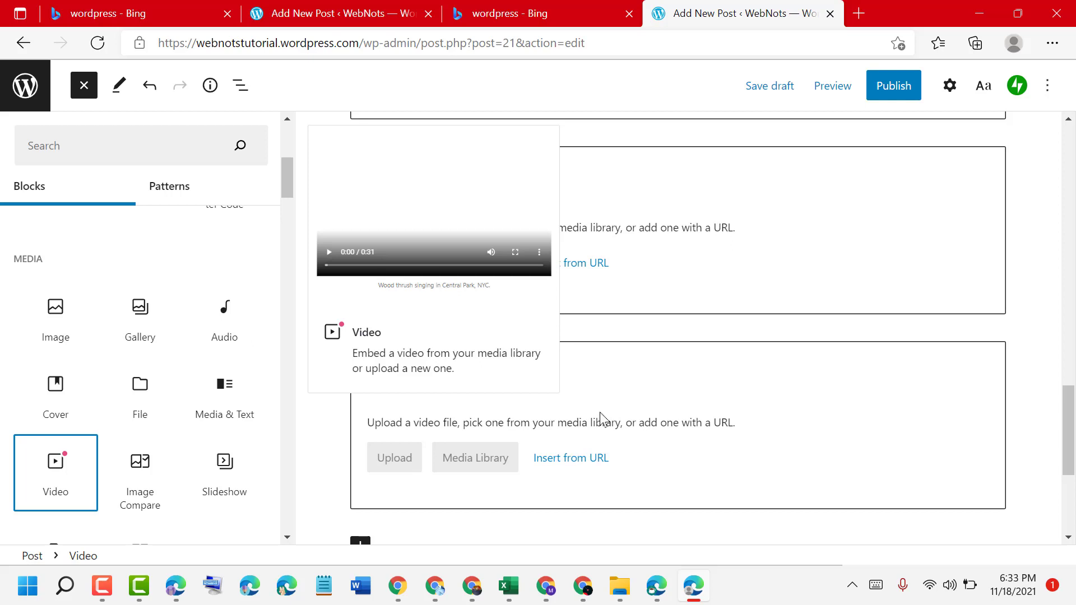
click(106, 595)
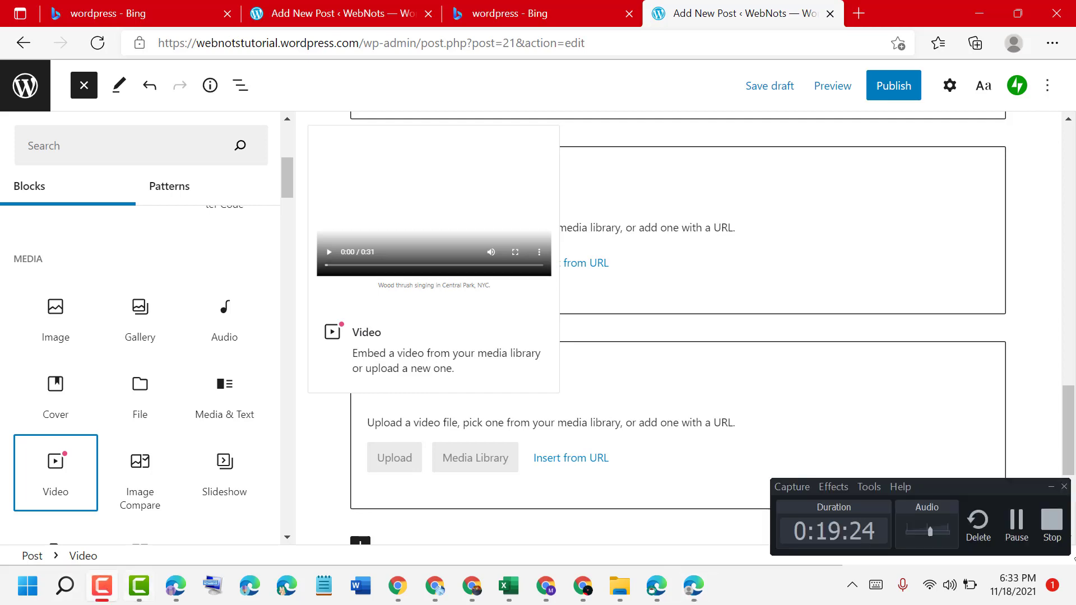